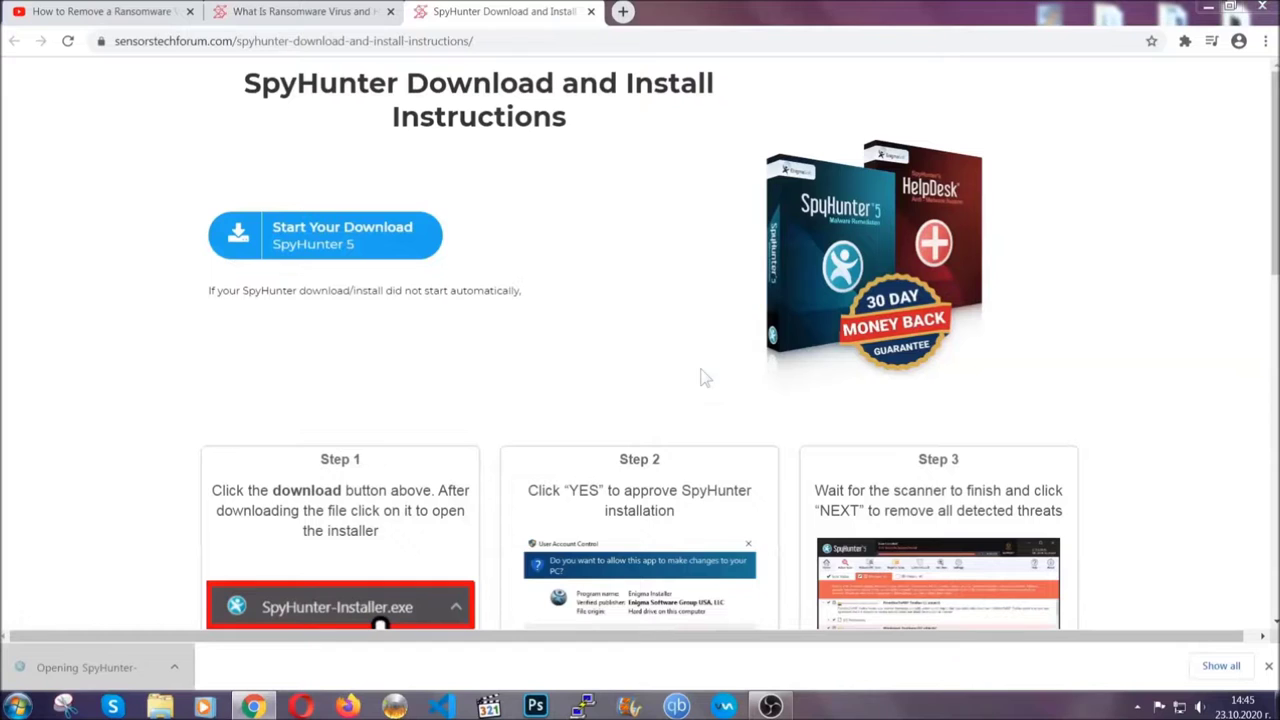
Install SpyHunter 5 in English, accepting the EULA and Privacy Policy, and finish the setup.
{"action": "scroll", "coordinate": [680, 370], "scroll_direction": "down", "scroll_amount": 1}
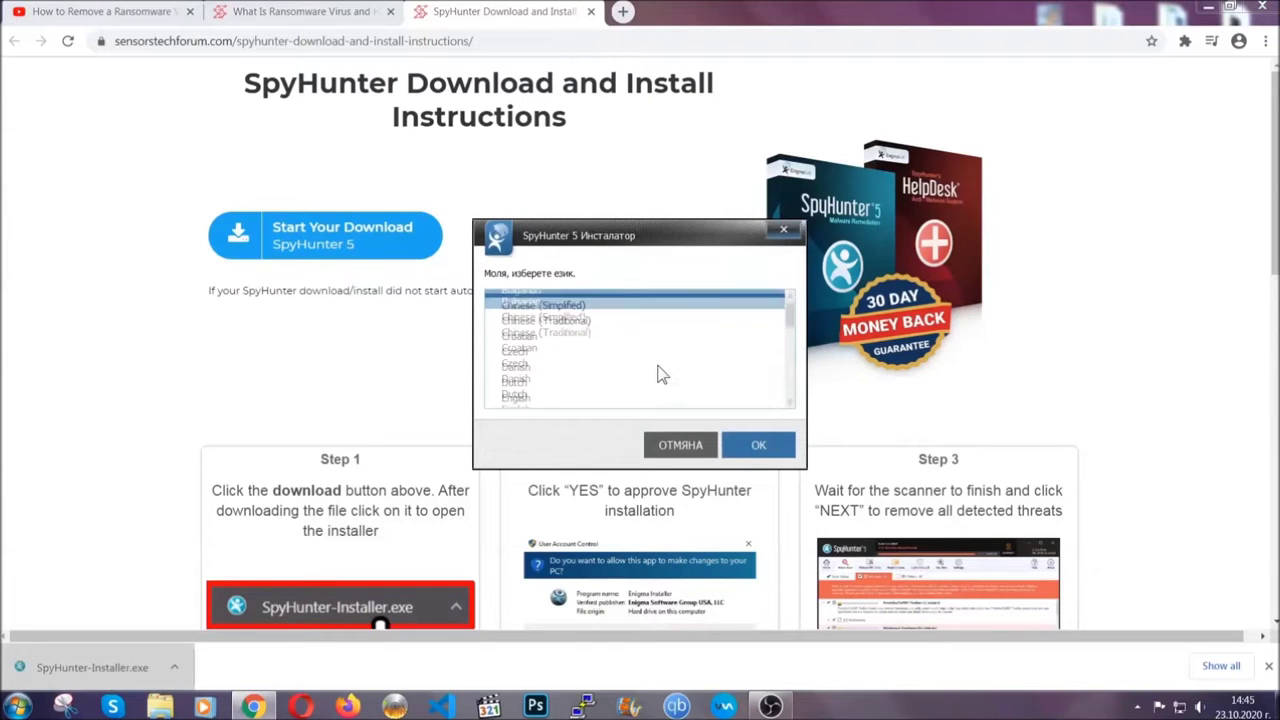
{"action": "left_click", "coordinate": [601, 365]}
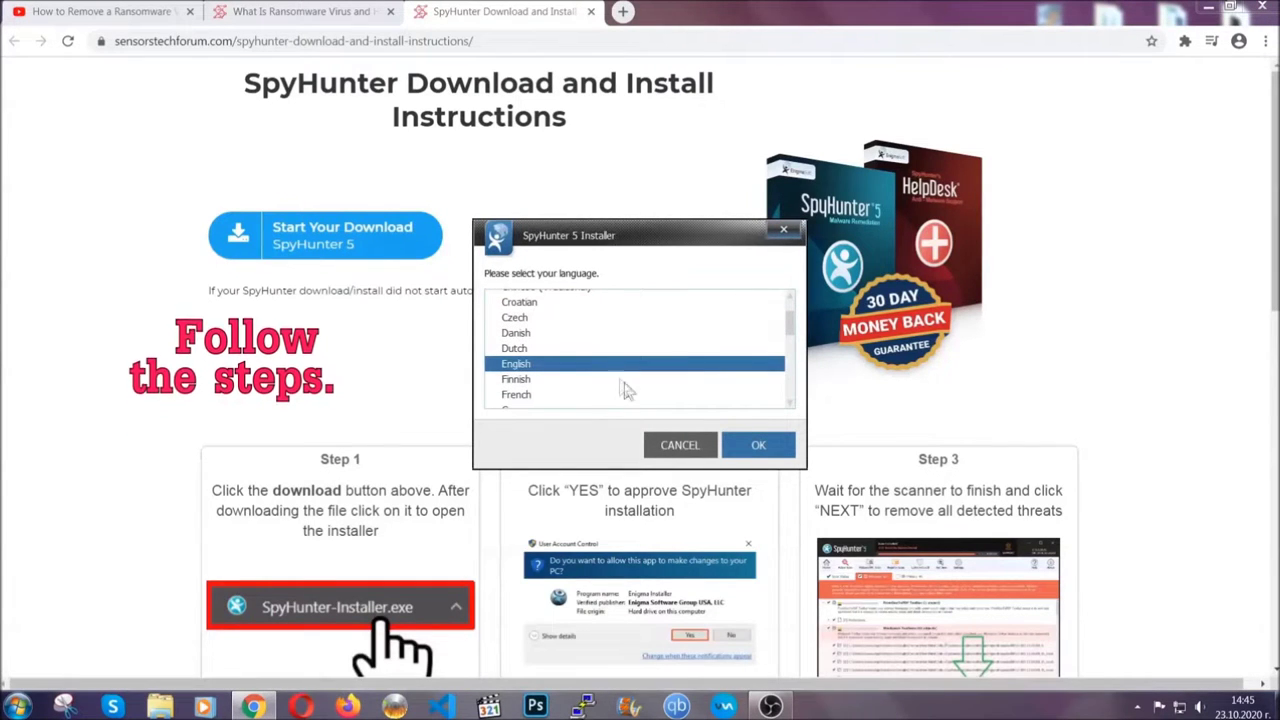
{"action": "left_click", "coordinate": [743, 445]}
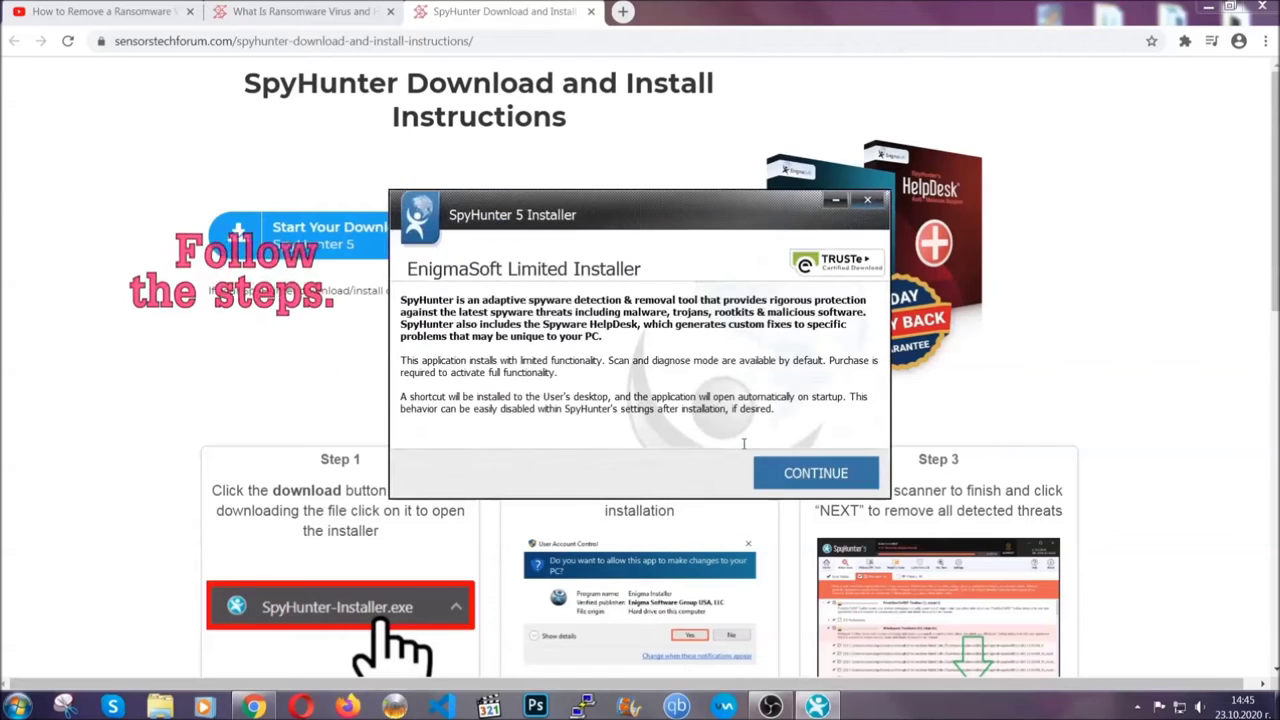
{"action": "left_click", "coordinate": [778, 472]}
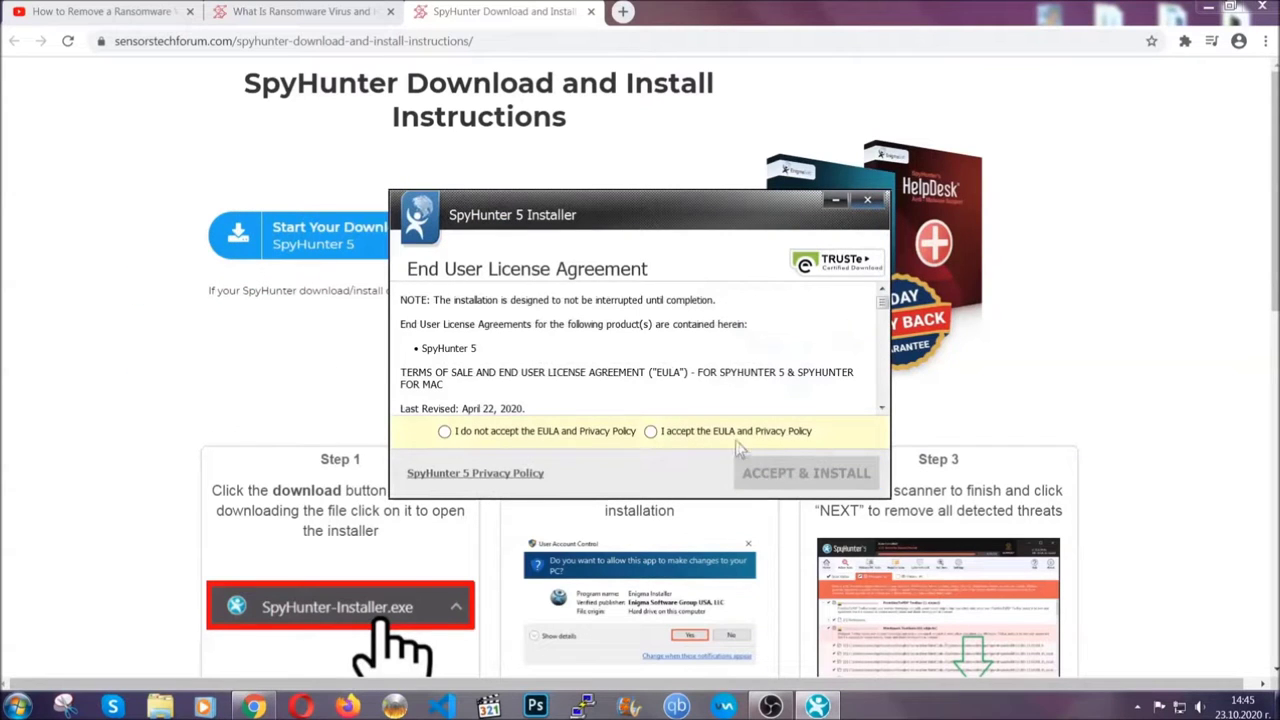
{"action": "left_click", "coordinate": [735, 434]}
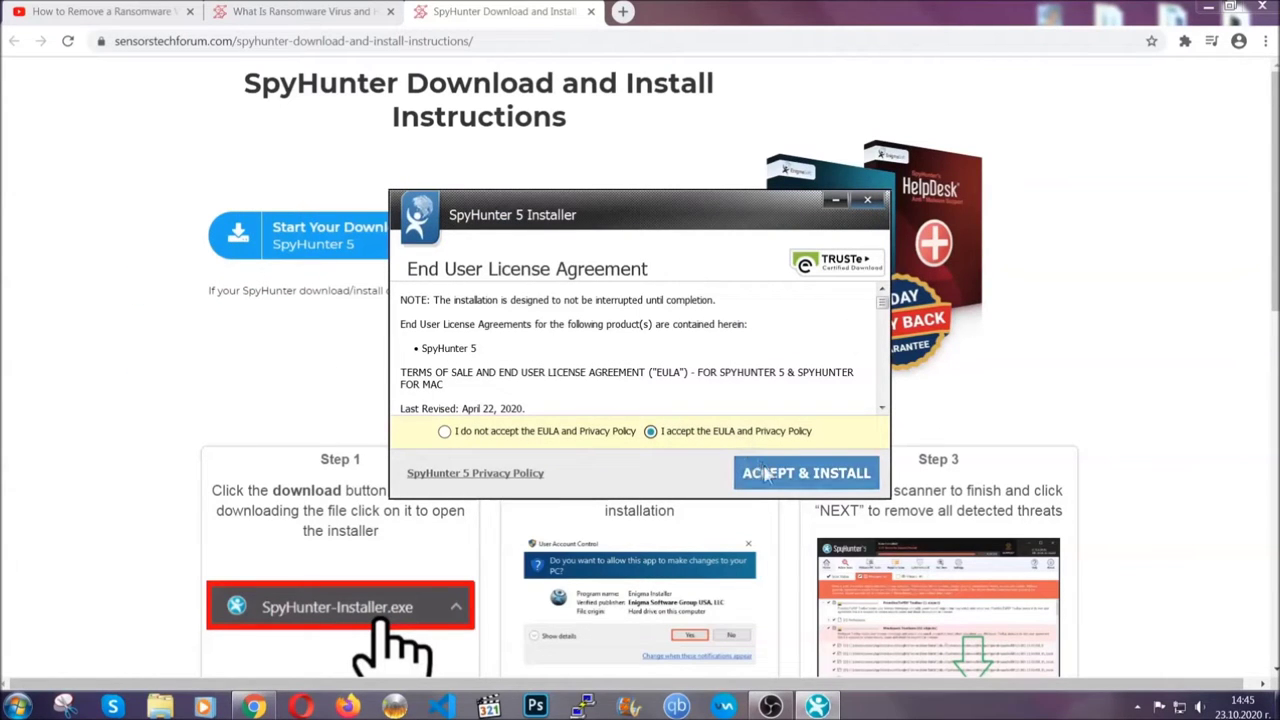
{"action": "left_click", "coordinate": [765, 474]}
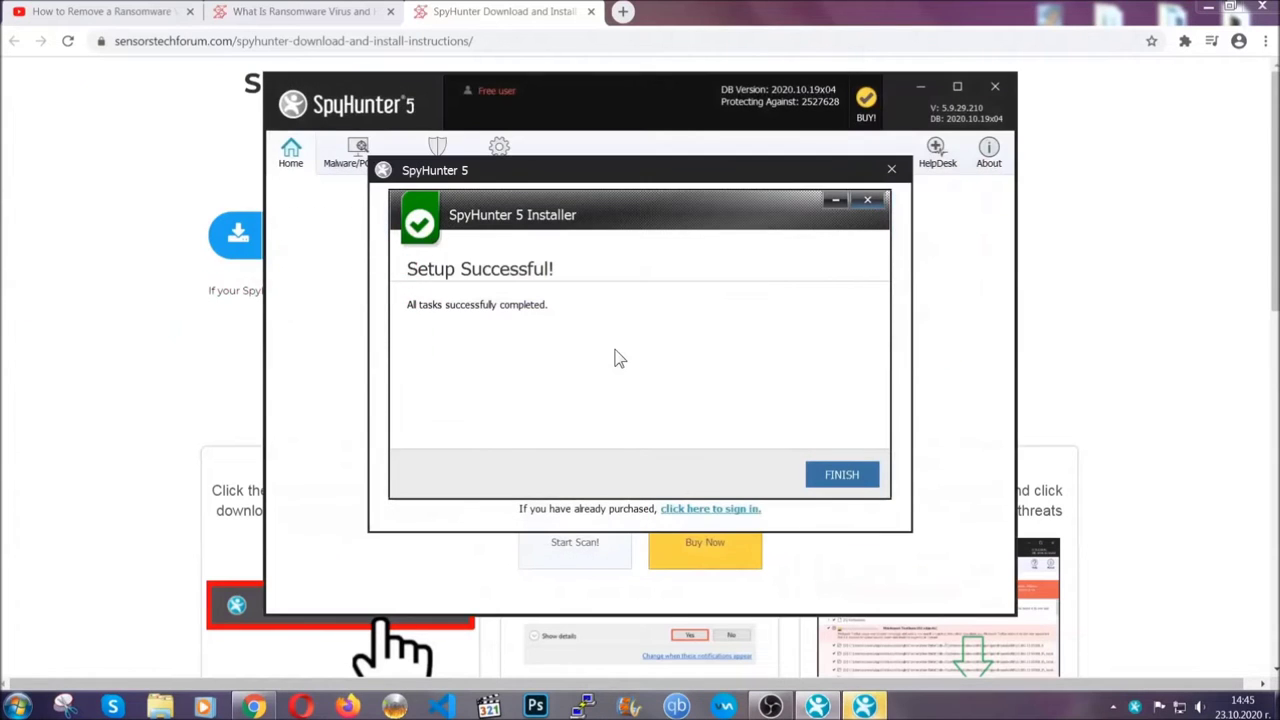
{"action": "left_click", "coordinate": [826, 482]}
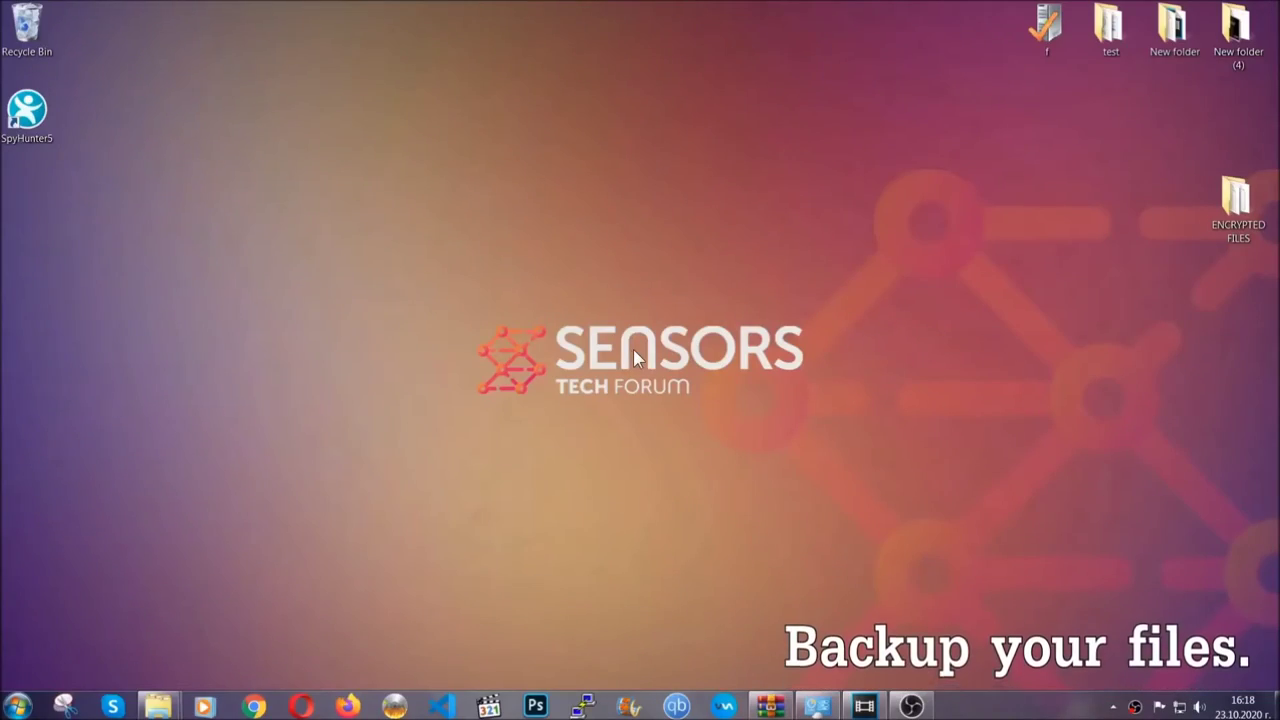
Copy all the .efji files in the desktop's ENCRYPTED FILES folder and minimize the folder window.
{"action": "double_click", "coordinate": [1232, 208]}
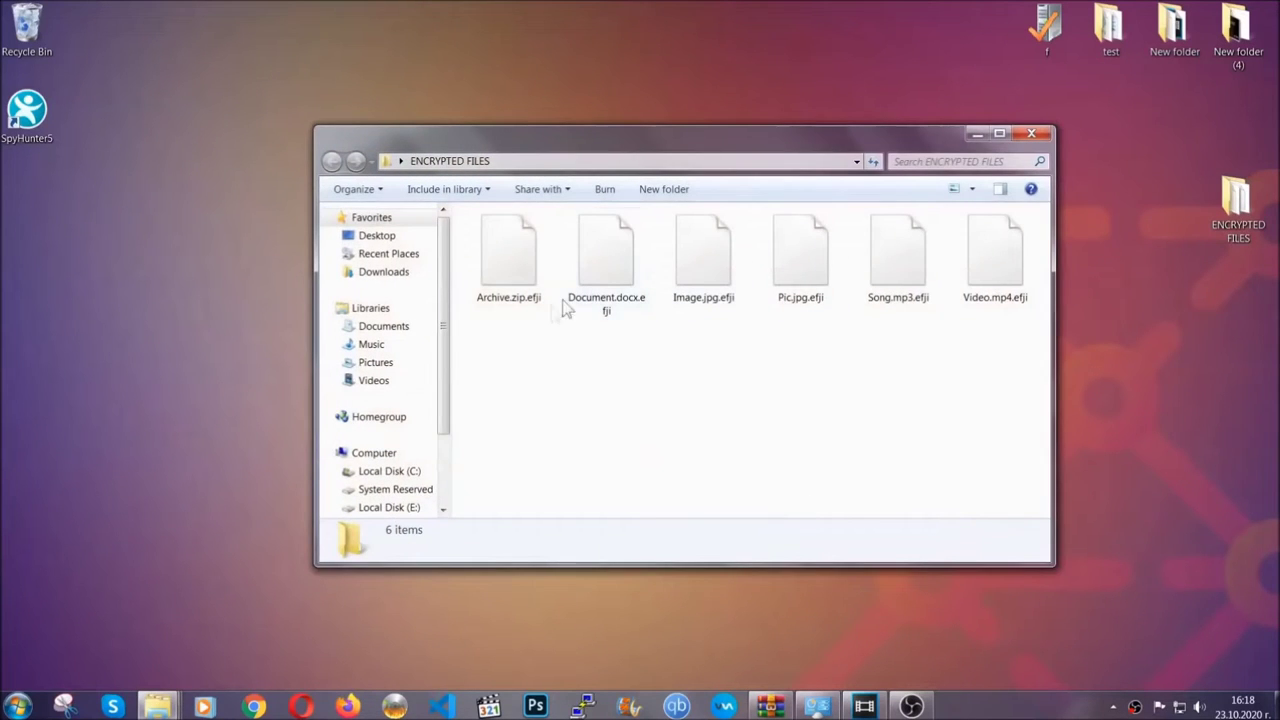
{"action": "left_click_drag", "start_coordinate": [478, 342], "coordinate": [1005, 247]}
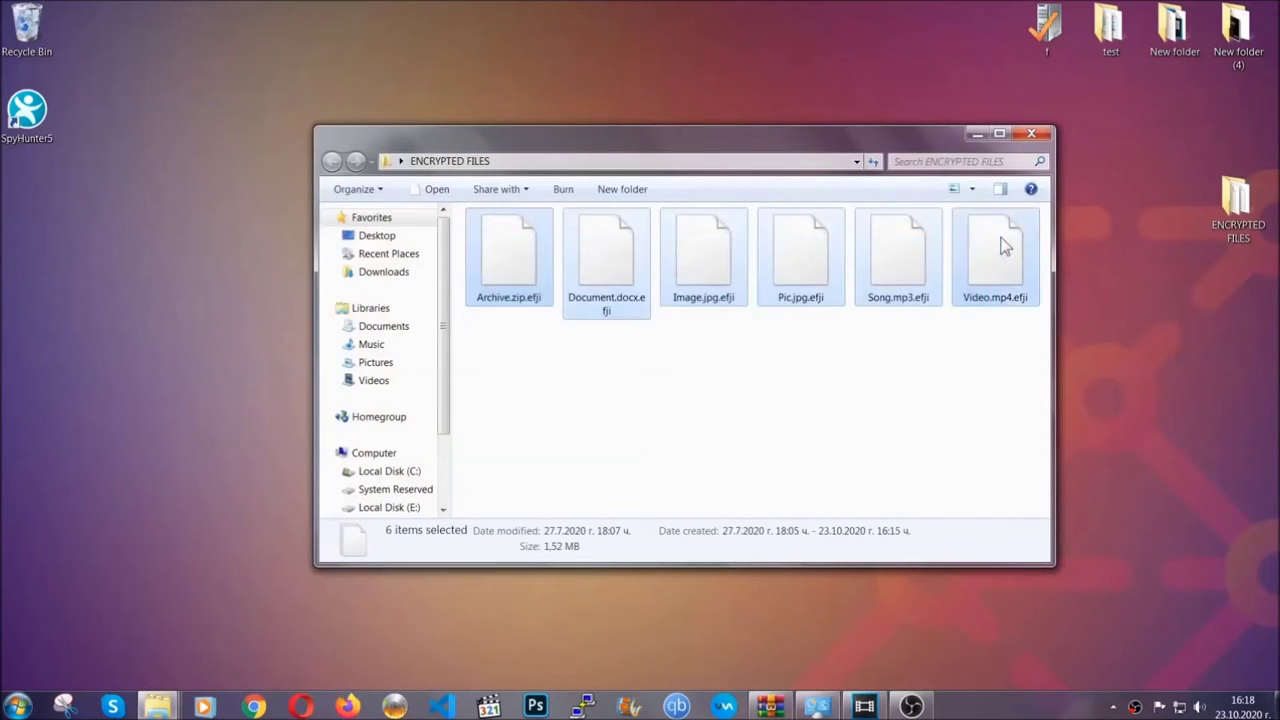
{"action": "right_click", "coordinate": [1005, 247]}
{"action": "left_click", "coordinate": [1035, 397]}
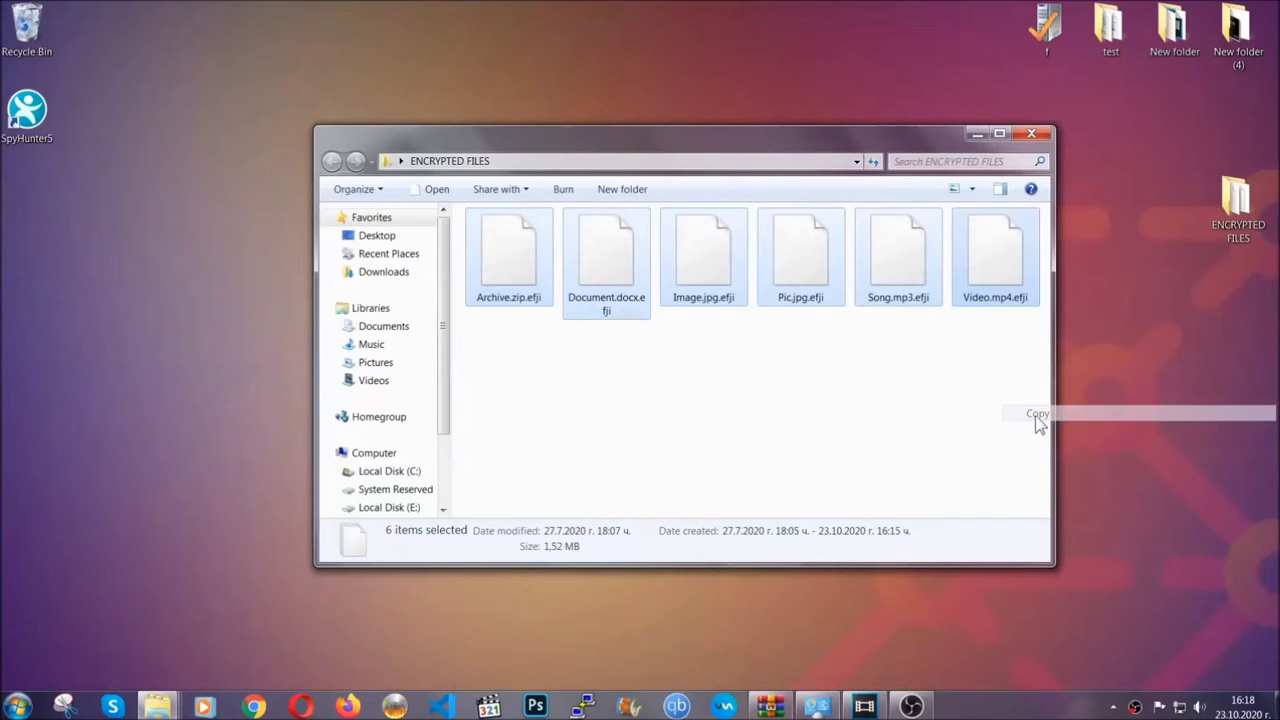
{"action": "left_click", "coordinate": [977, 134]}
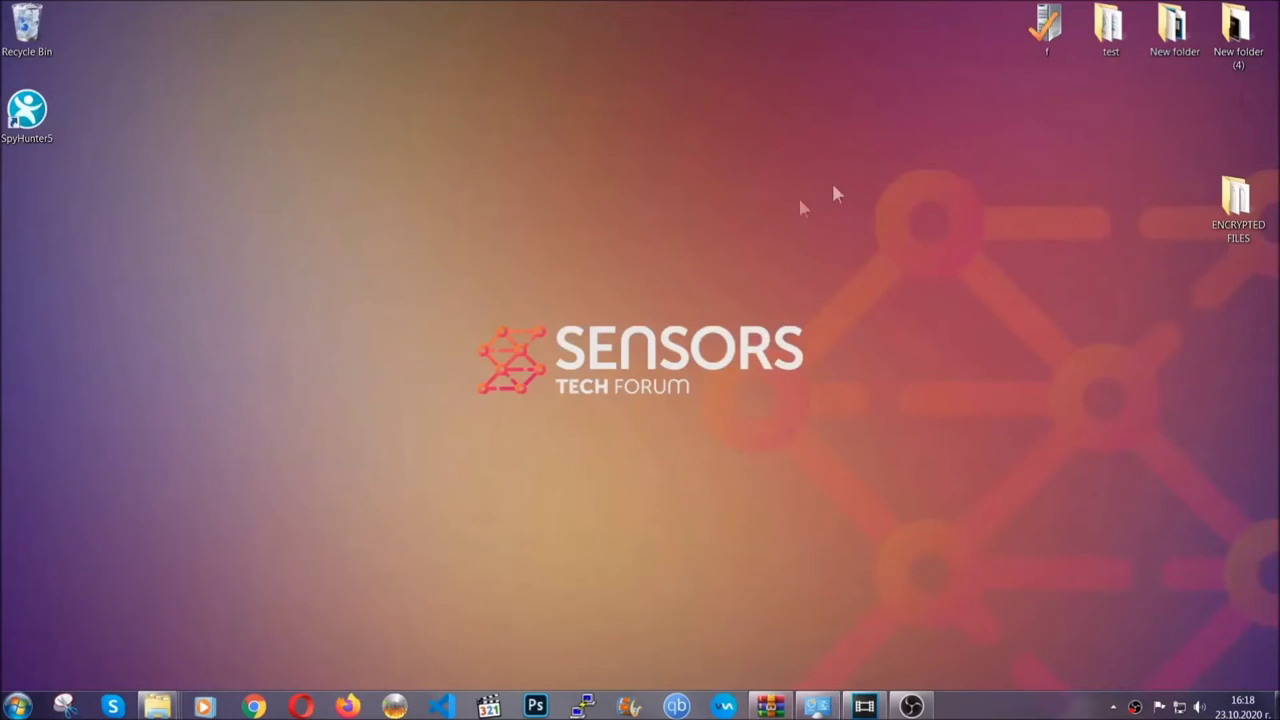
Paste the copied encrypted files into FLASH DRIVE (H:) as a backup and close the drive's window.
{"action": "left_click", "coordinate": [17, 706]}
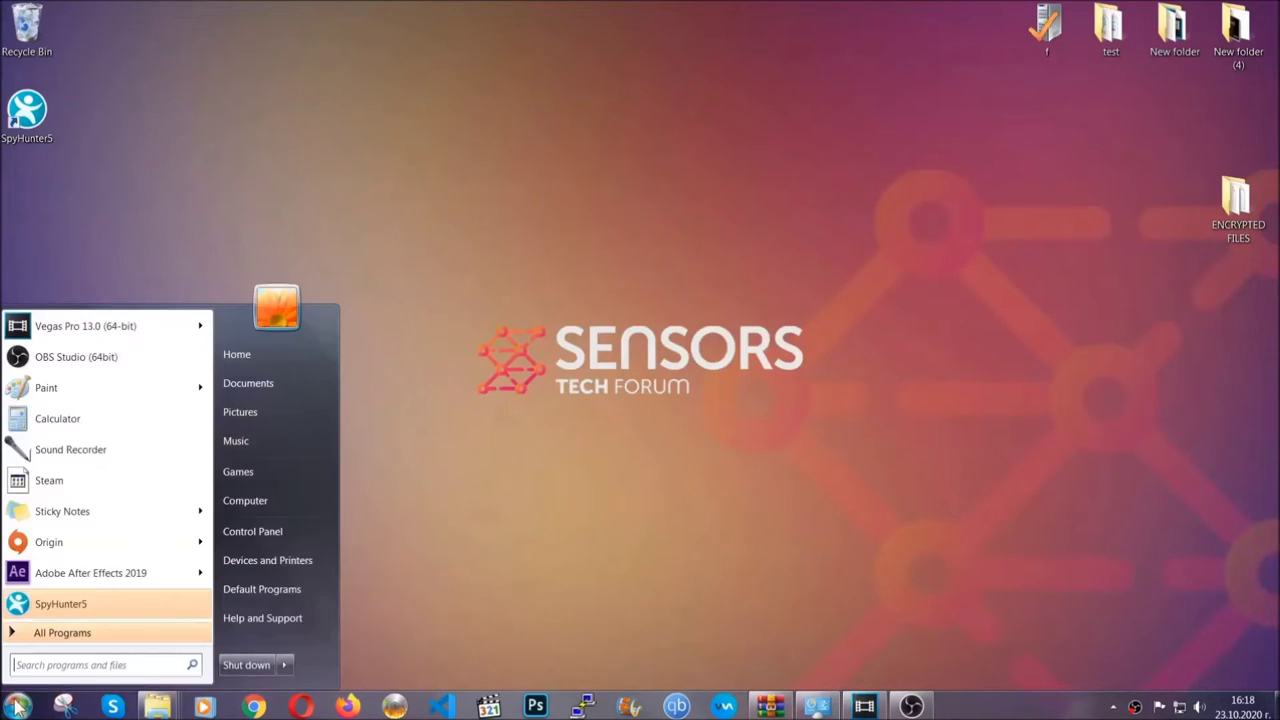
{"action": "left_click", "coordinate": [242, 498]}
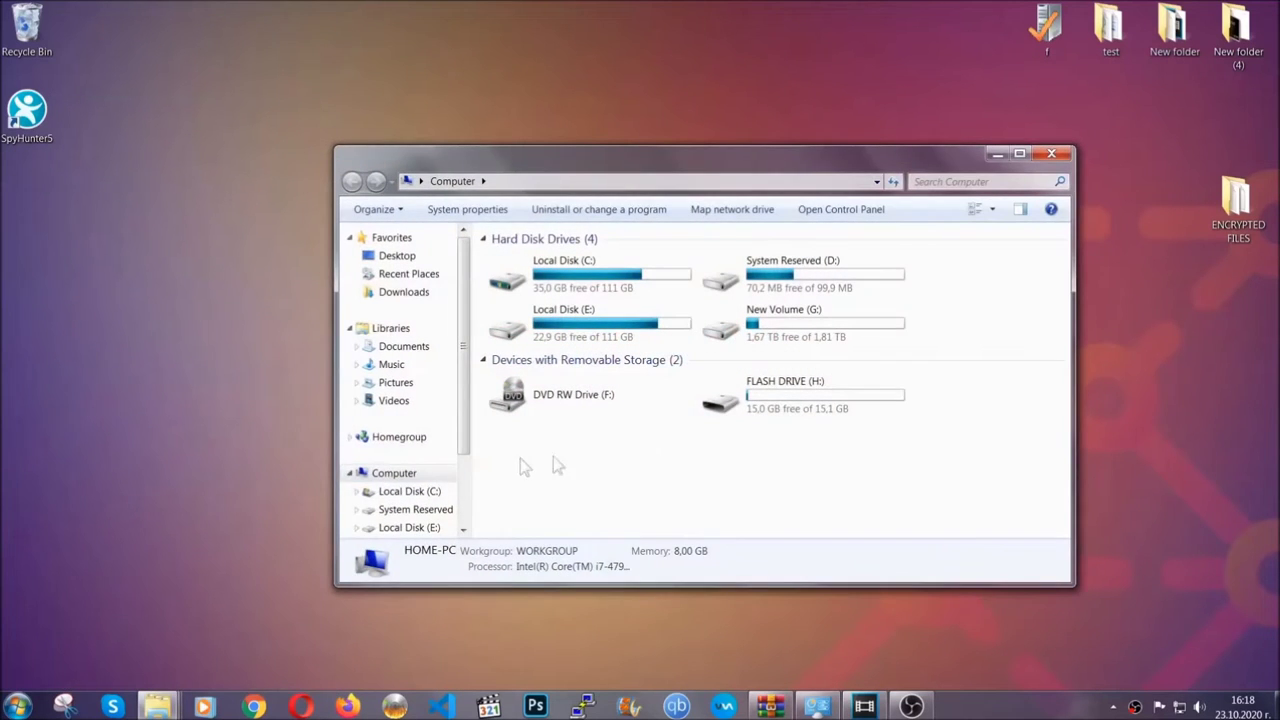
{"action": "double_click", "coordinate": [811, 399]}
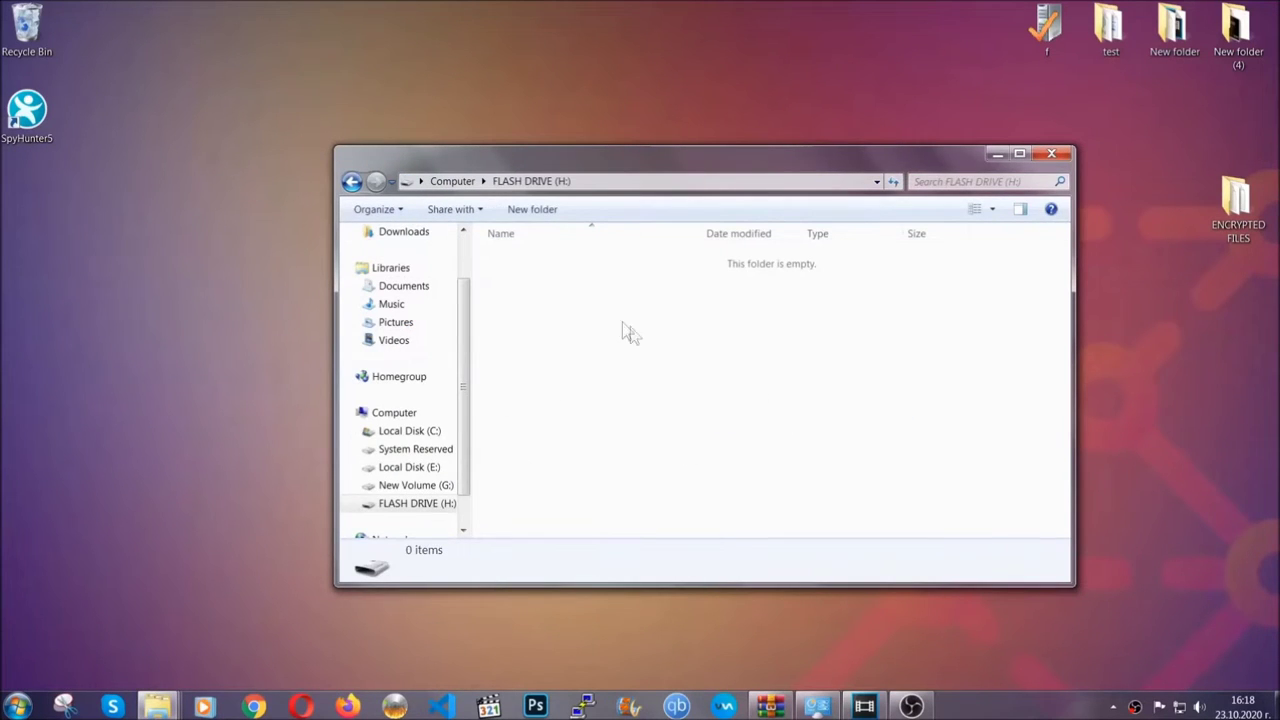
{"action": "right_click", "coordinate": [556, 305]}
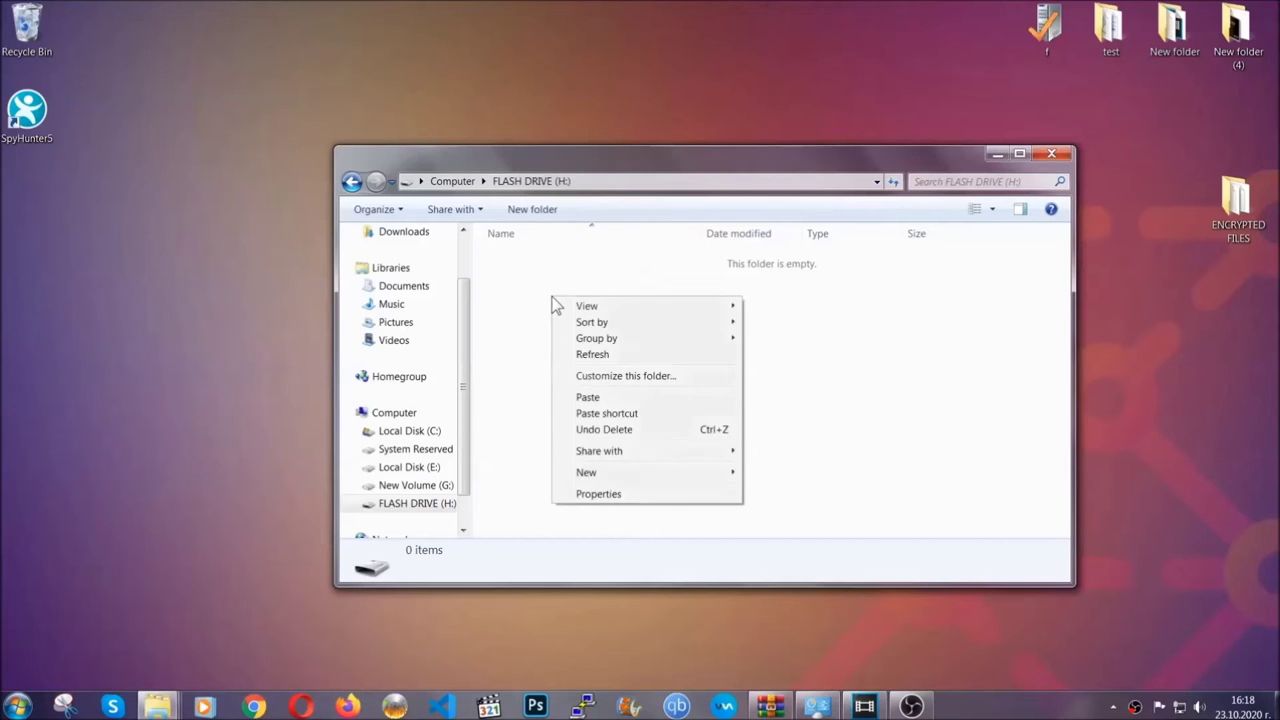
{"action": "left_click", "coordinate": [586, 398]}
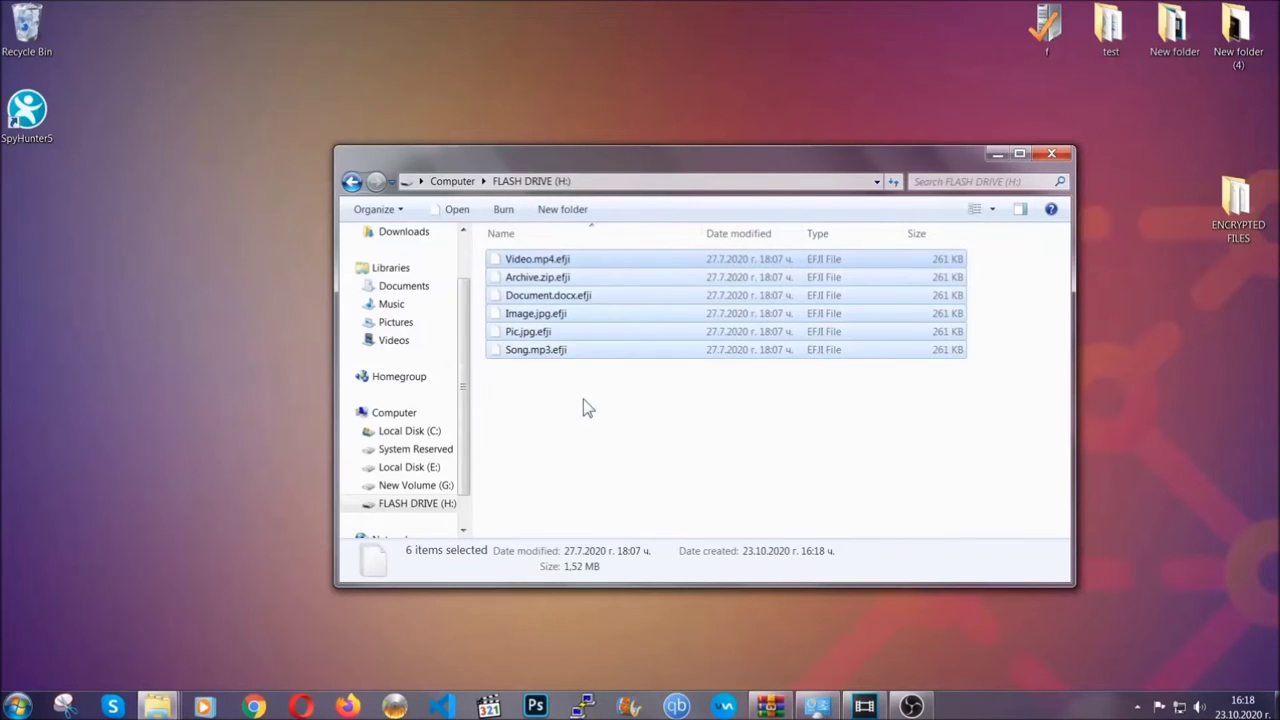
{"action": "left_click", "coordinate": [584, 400]}
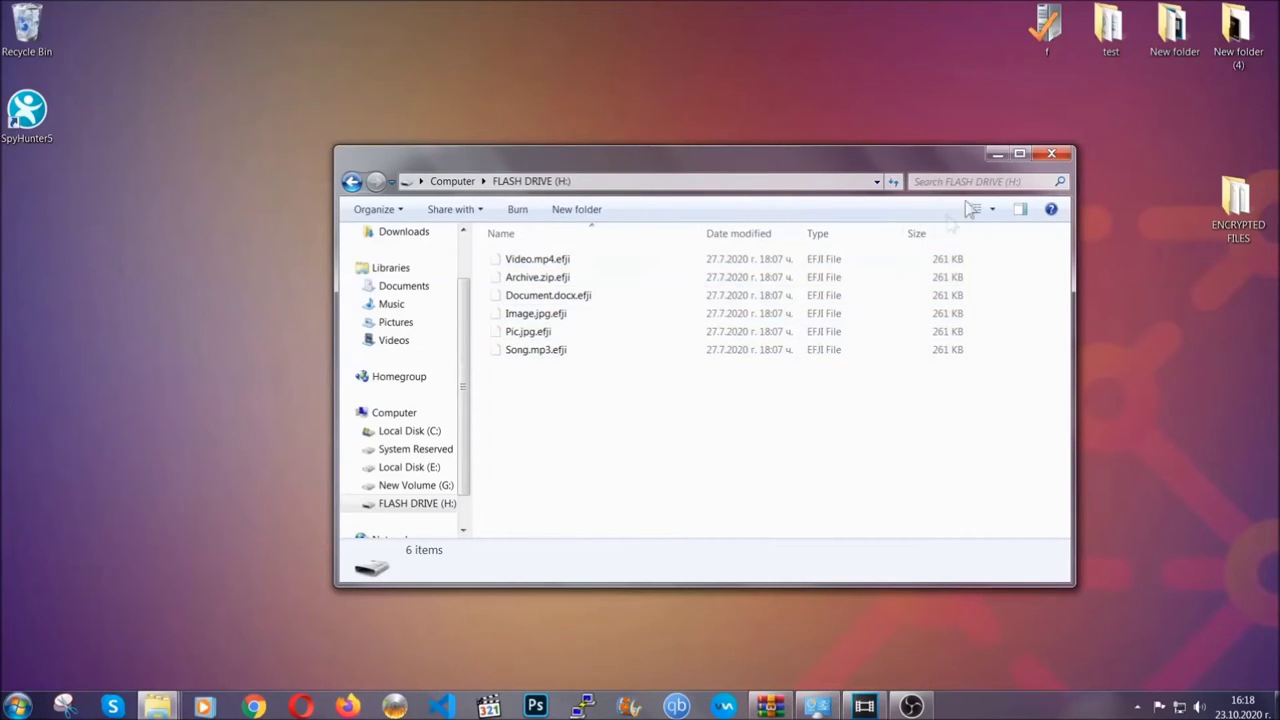
{"action": "left_click", "coordinate": [1052, 153]}
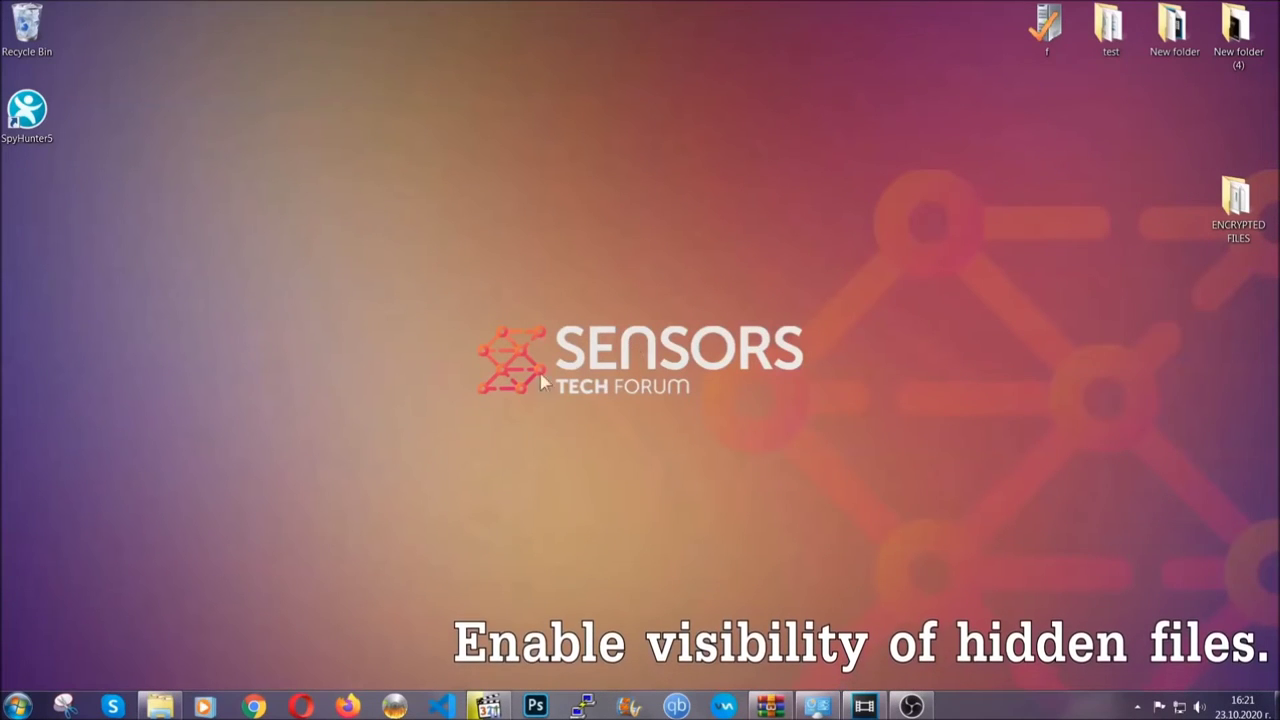
Find the "show hidden files and folders" setting through system search and apply the option to show hidden files, folders, and drives.
{"action": "left_click", "coordinate": [18, 706]}
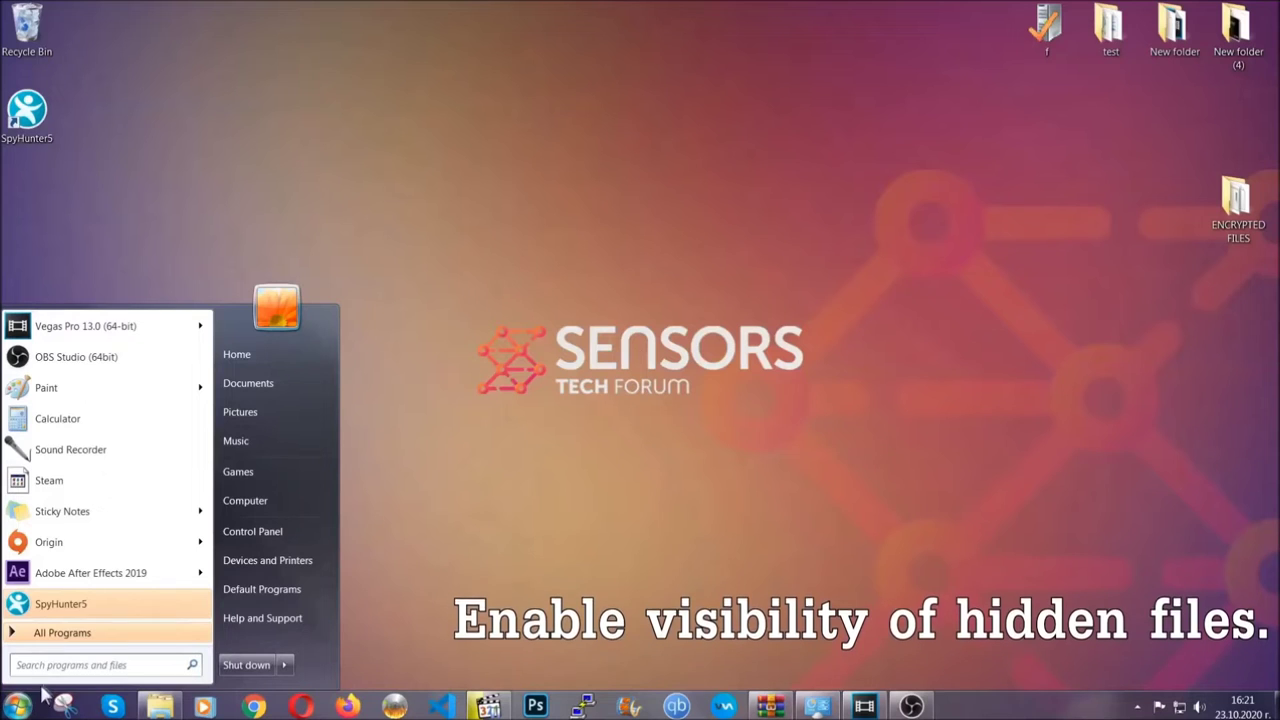
{"action": "left_click", "coordinate": [55, 664]}
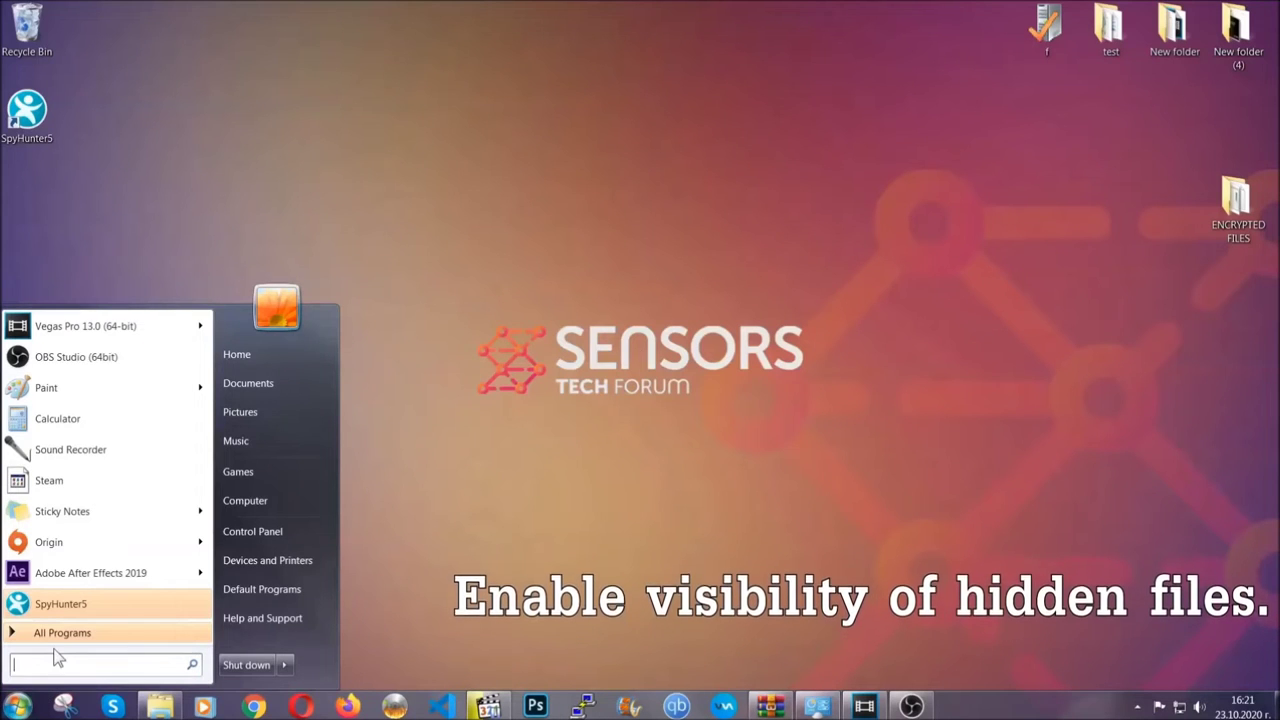
{"action": "type", "text": "showh"}
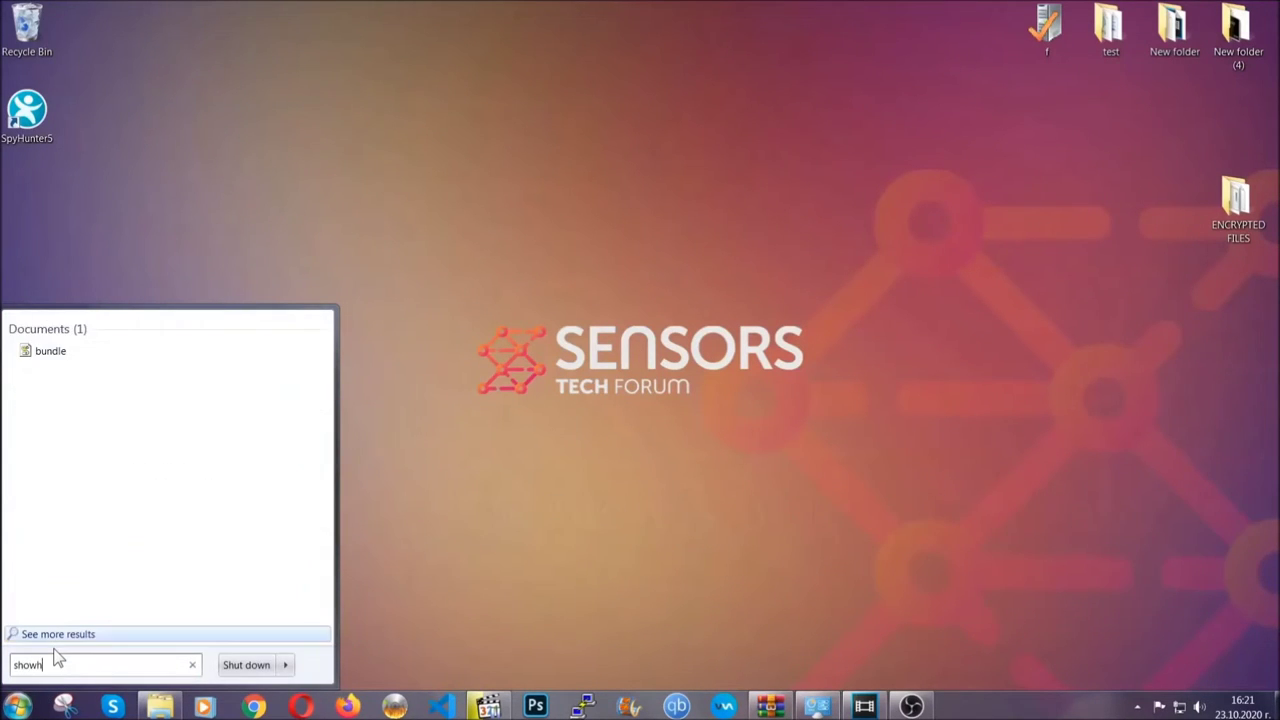
{"action": "key", "text": "BackSpace"}
{"action": "type", "text": "hidden"}
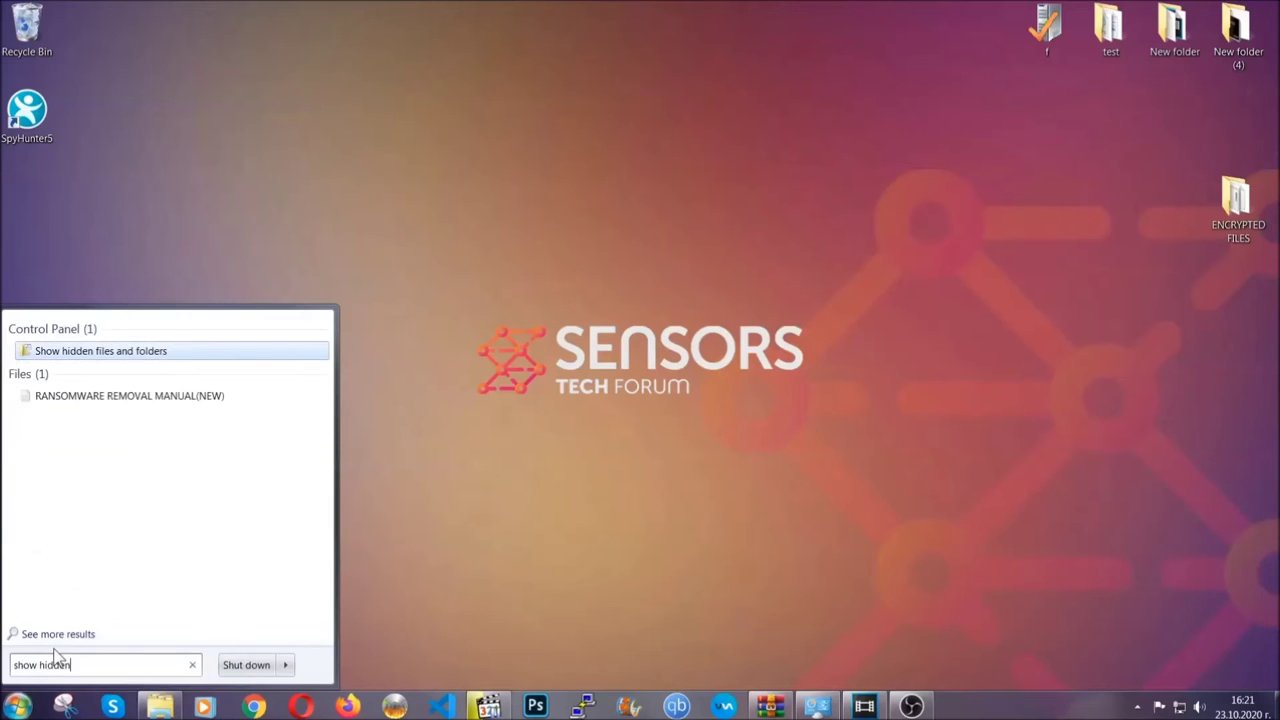
{"action": "type", "text": " files and folder"}
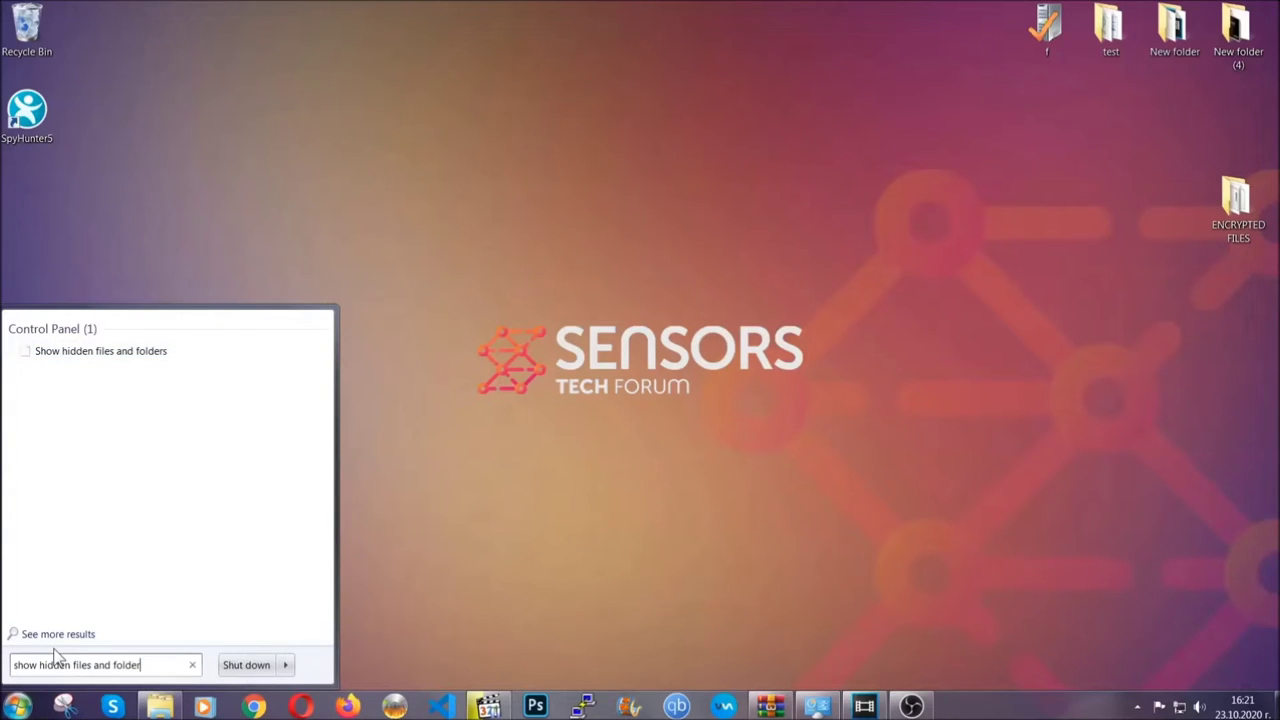
{"action": "type", "text": "s"}
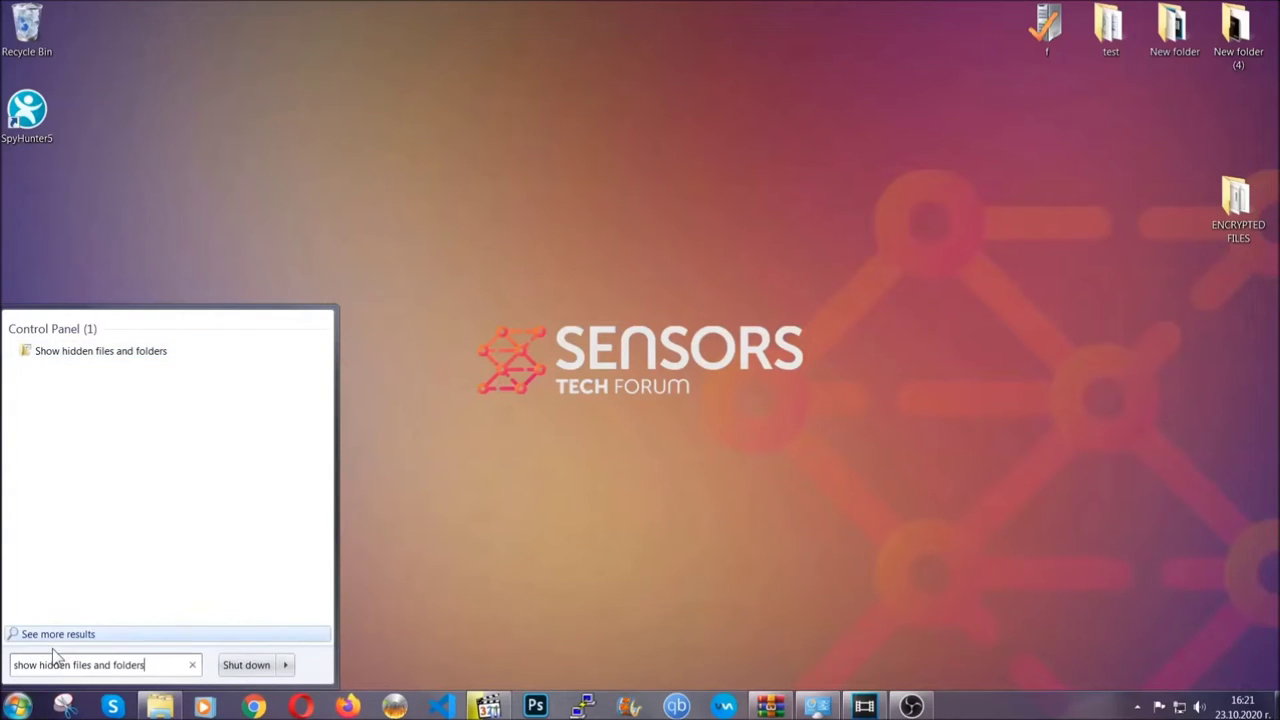
{"action": "left_click", "coordinate": [150, 353]}
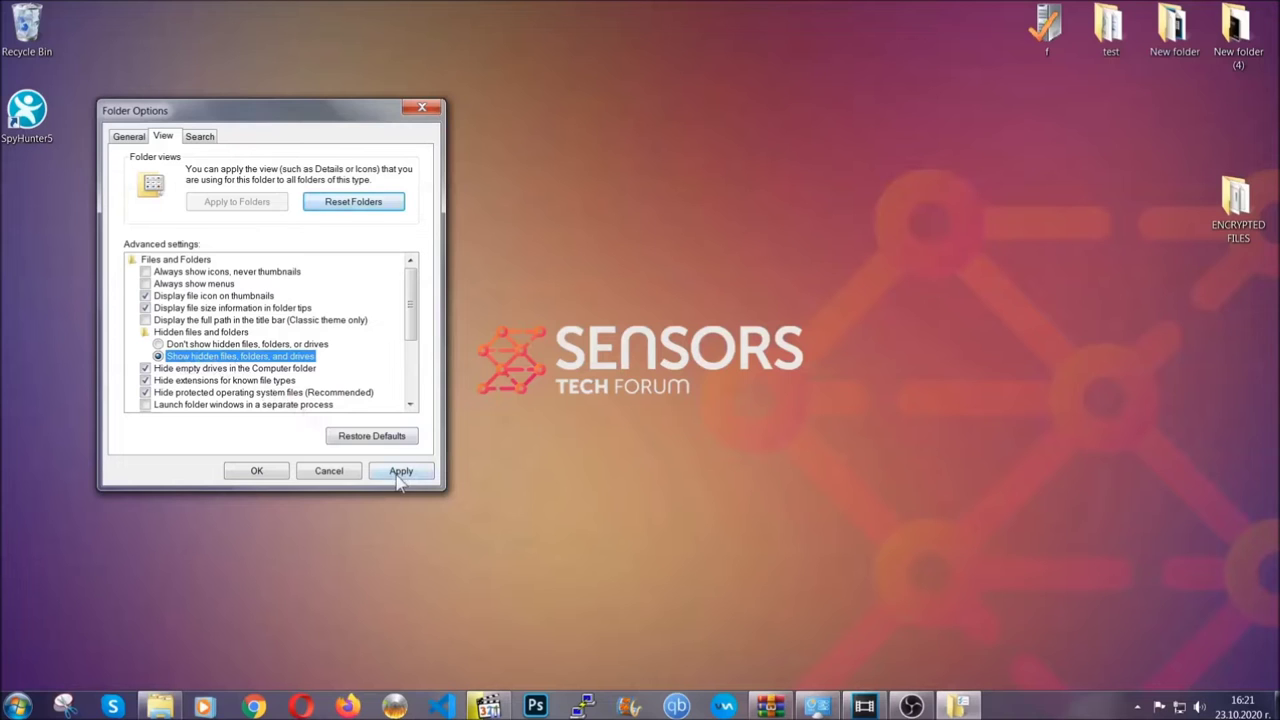
{"action": "left_click", "coordinate": [398, 476]}
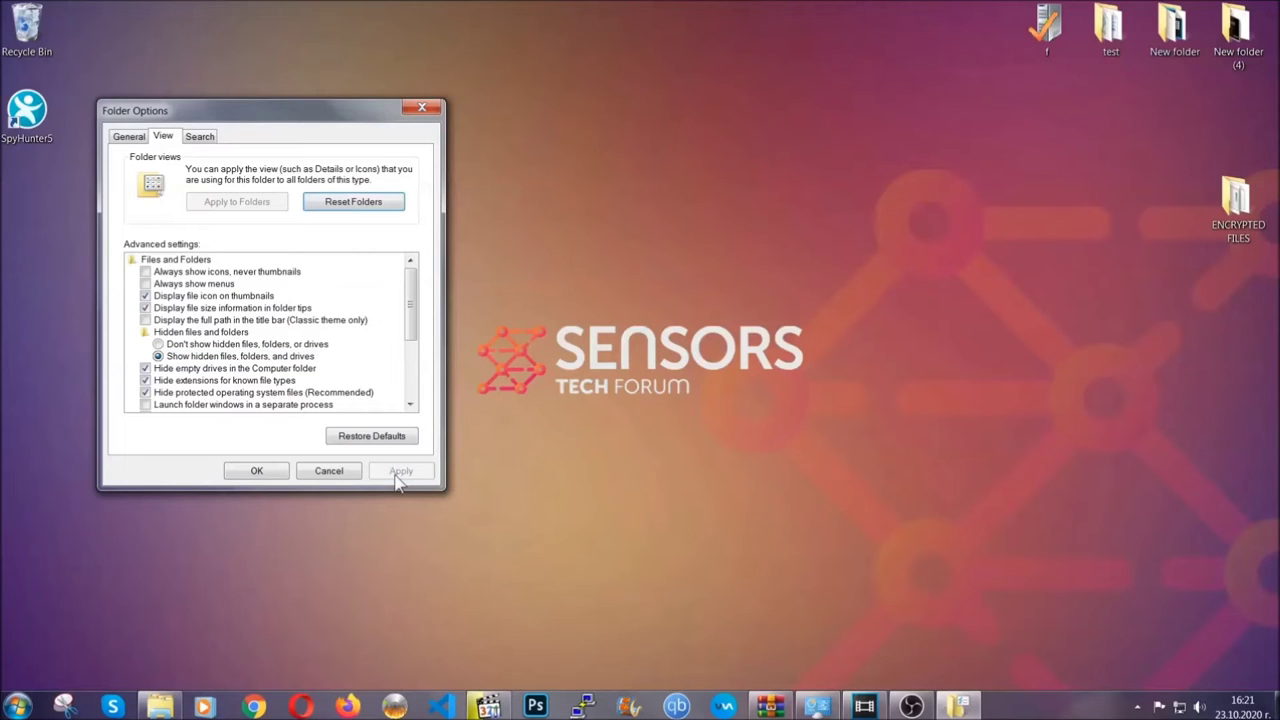
{"action": "left_click", "coordinate": [256, 473]}
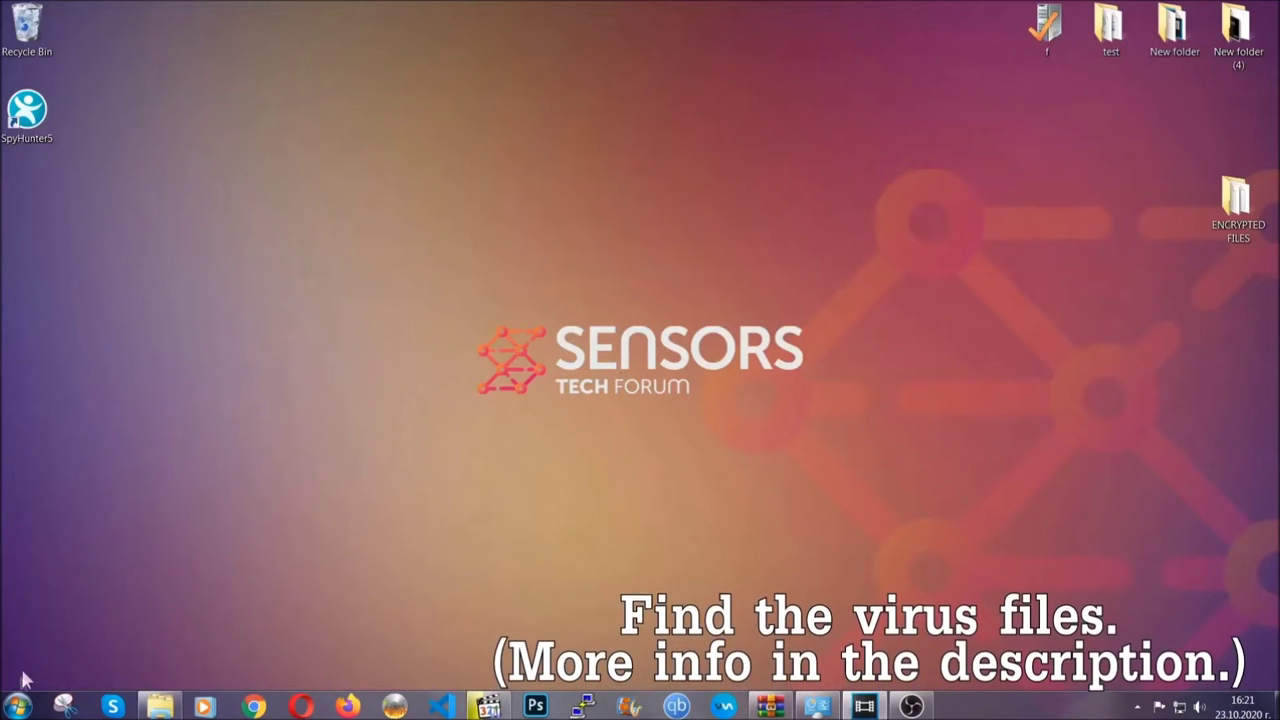
Search the whole computer for "fileextension:exe Example Virus Name".
{"action": "left_click", "coordinate": [17, 705]}
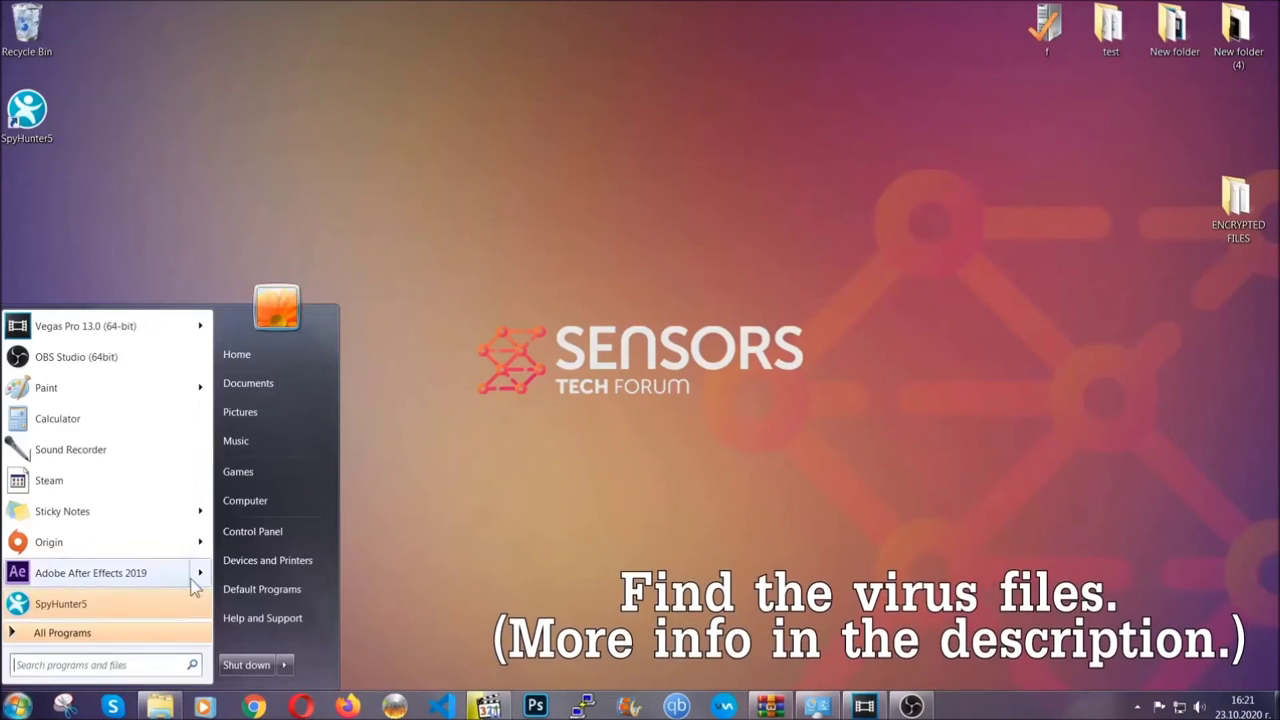
{"action": "left_click", "coordinate": [263, 500]}
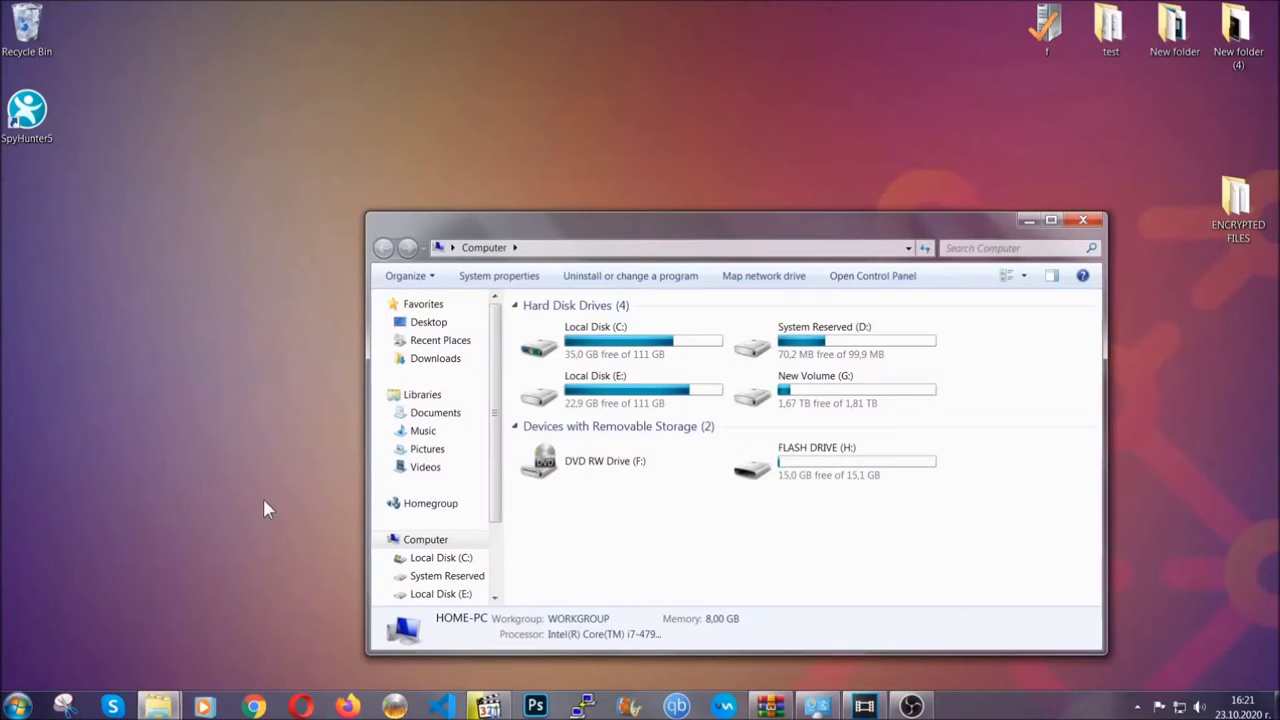
{"action": "left_click_drag", "start_coordinate": [696, 234], "coordinate": [613, 178]}
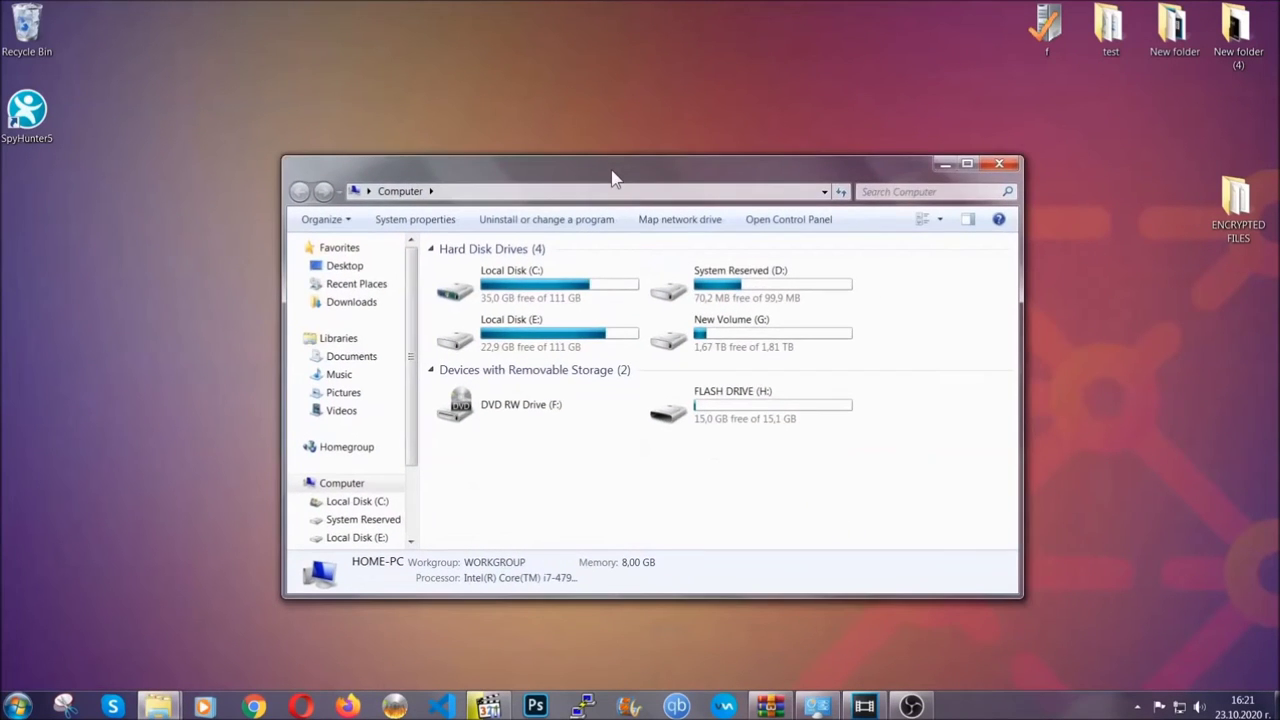
{"action": "left_click", "coordinate": [873, 191]}
{"action": "type", "text": "fileextensio"}
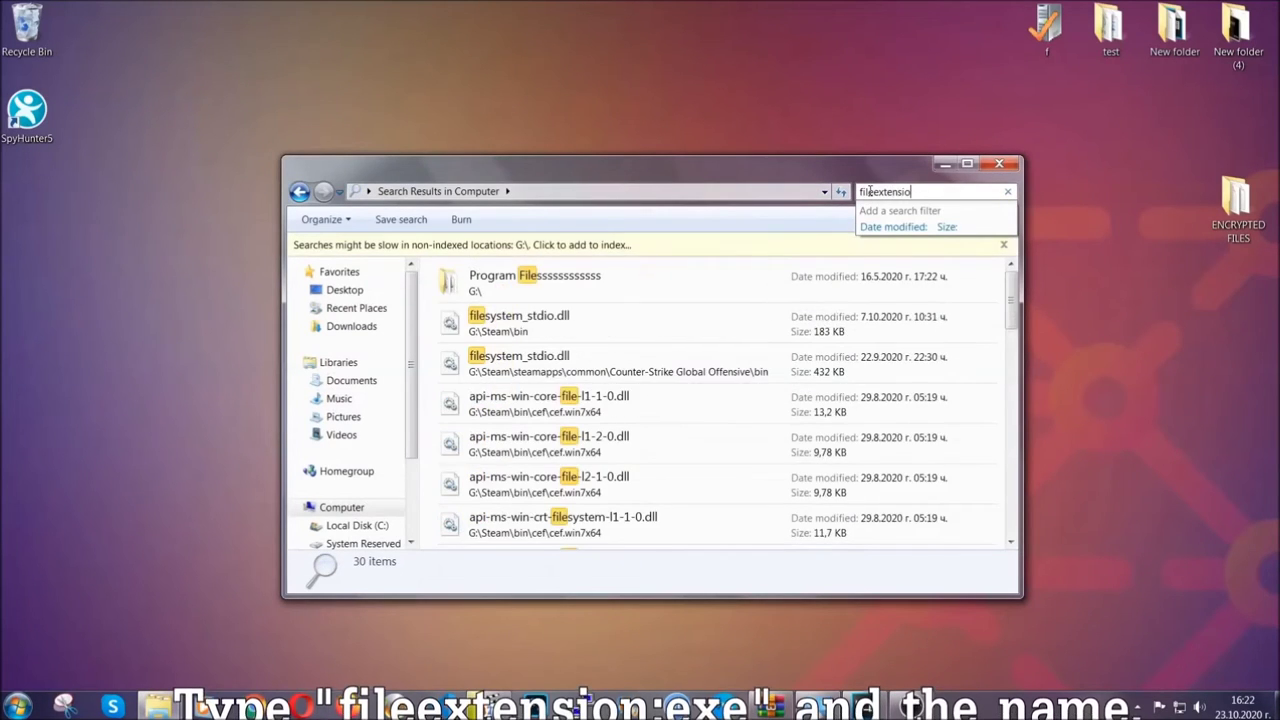
{"action": "type", "text": "n:exe"}
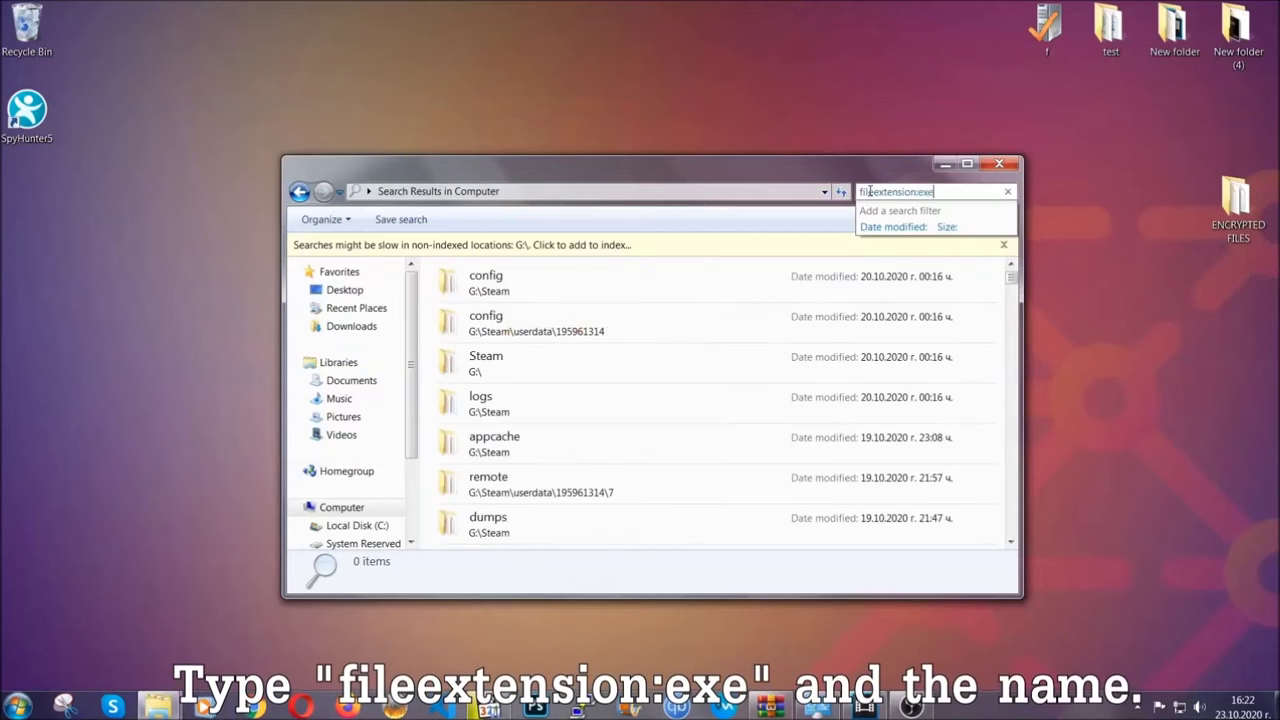
{"action": "type", "text": " Exam"}
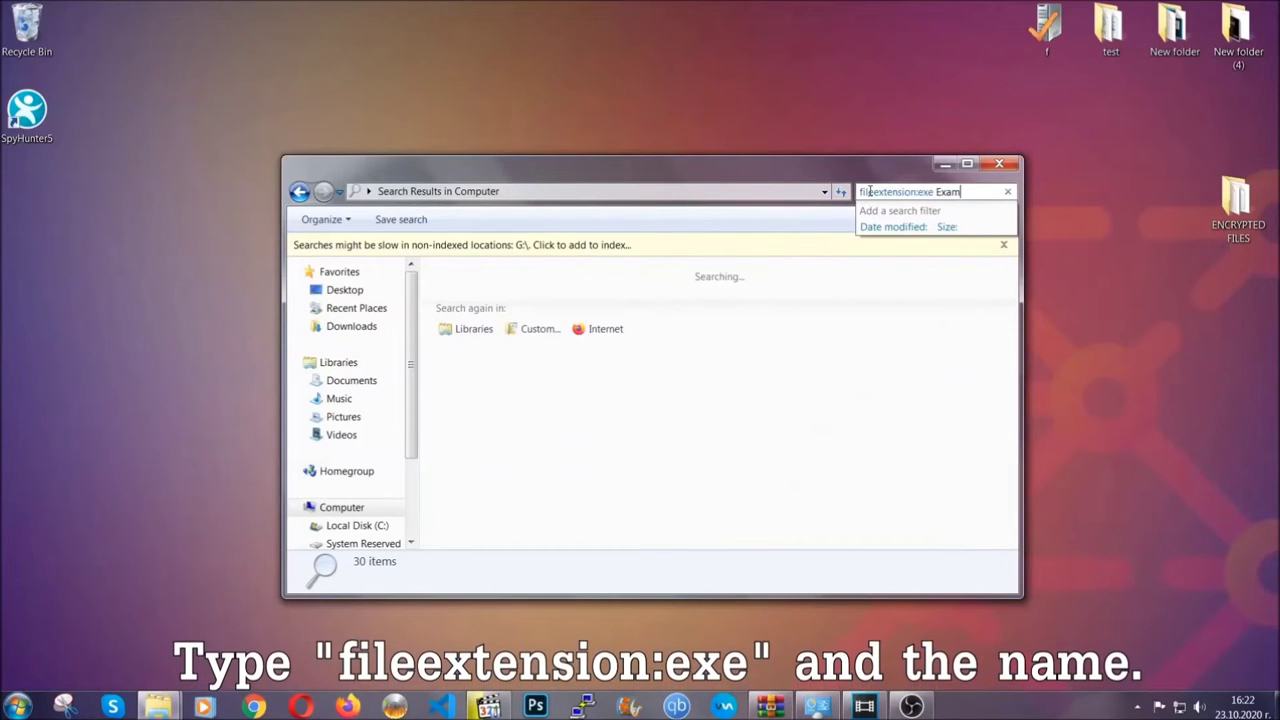
{"action": "type", "text": "ple Vi"}
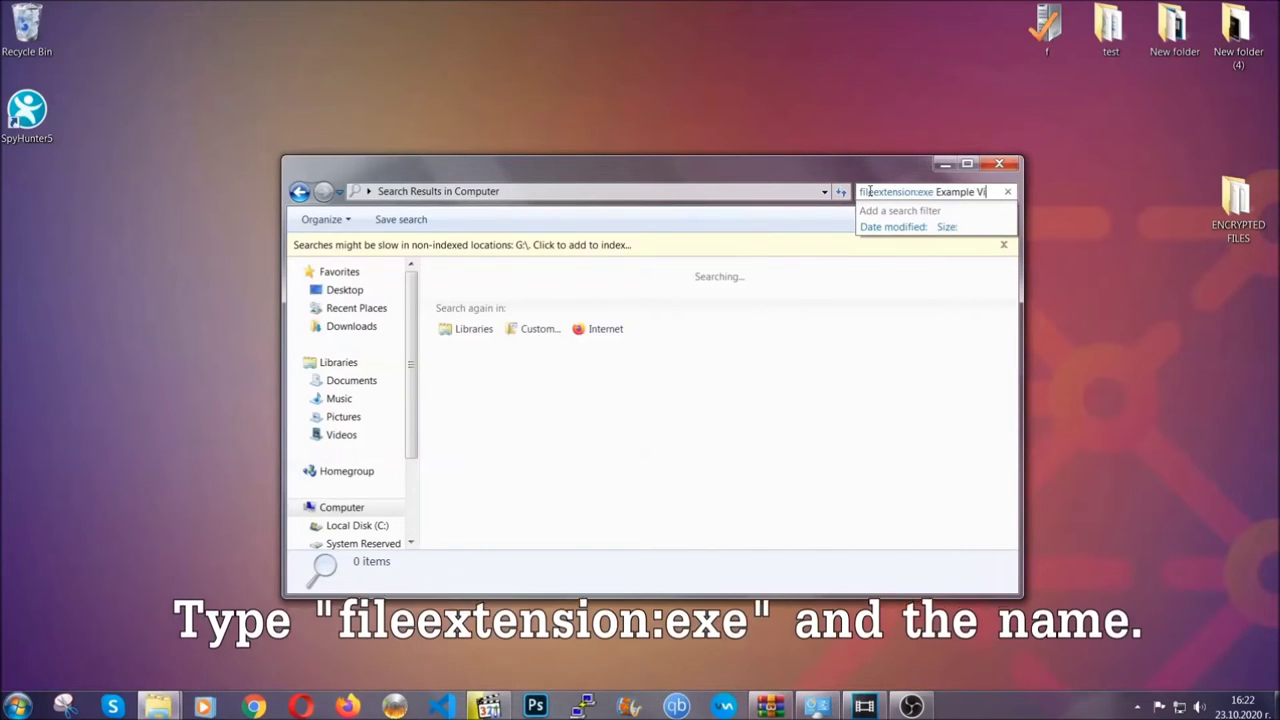
{"action": "type", "text": "rss"}
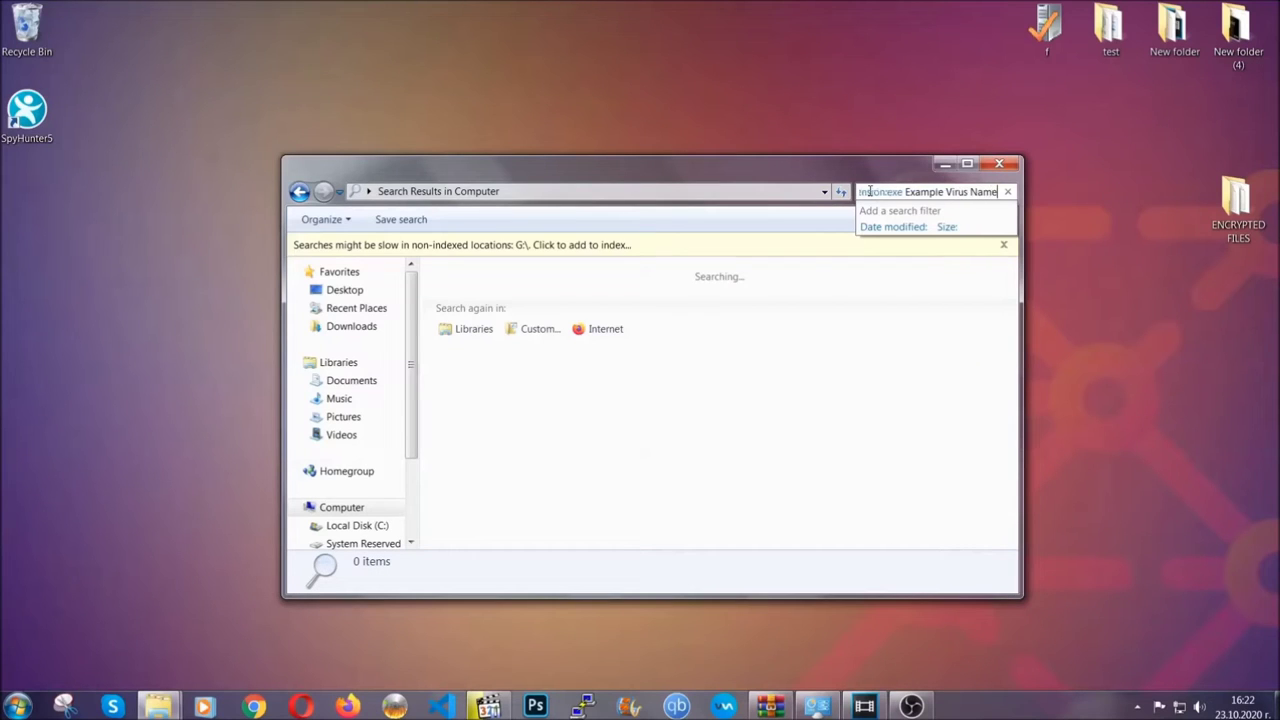
Complete the whole-computer search for the Example Virus Name executable and move the found EXAMPLE VIRUS NAME file to the Recycle Bin.
{"action": "type", "text": " Name"}
{"action": "key", "text": "Return"}
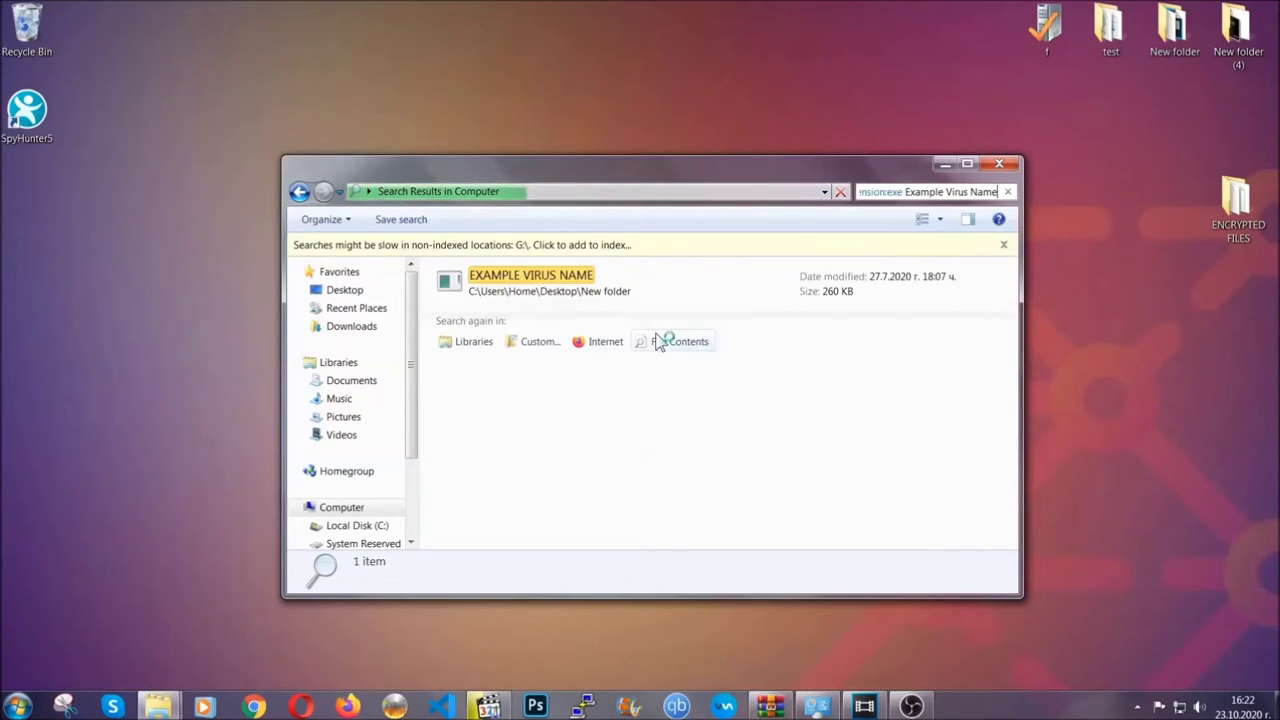
{"action": "left_click", "coordinate": [566, 278]}
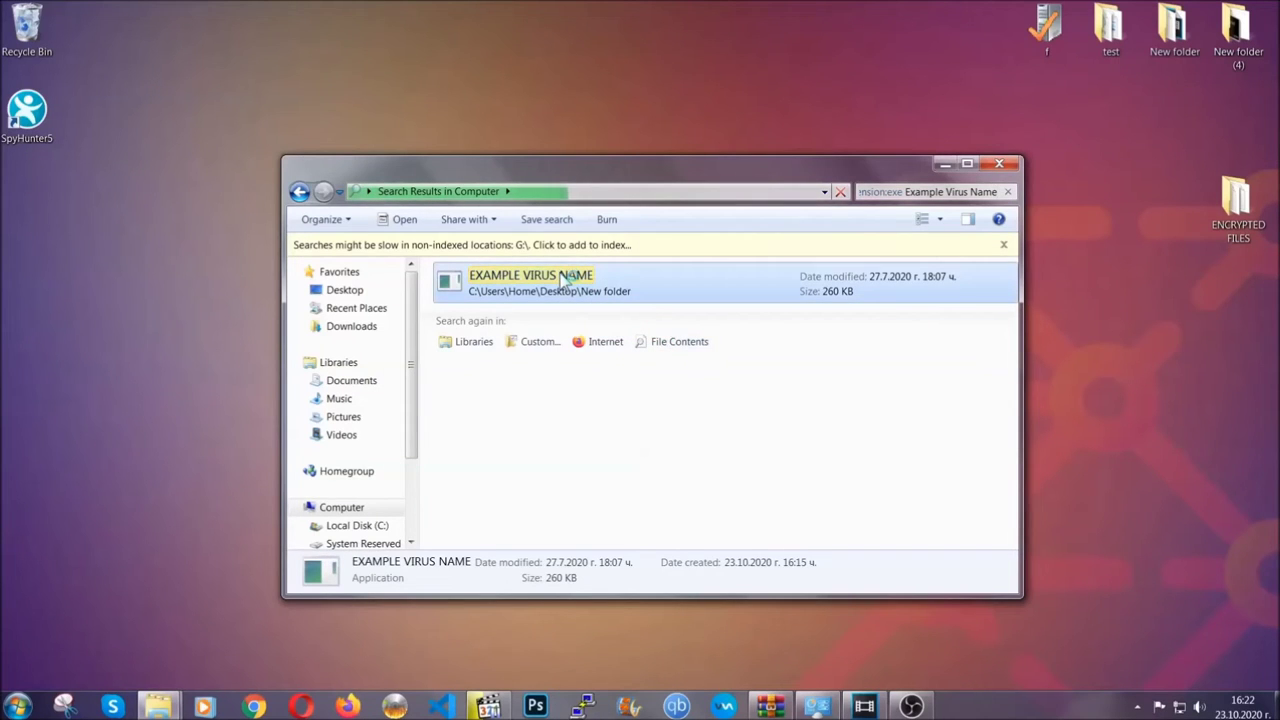
{"action": "right_click", "coordinate": [566, 280]}
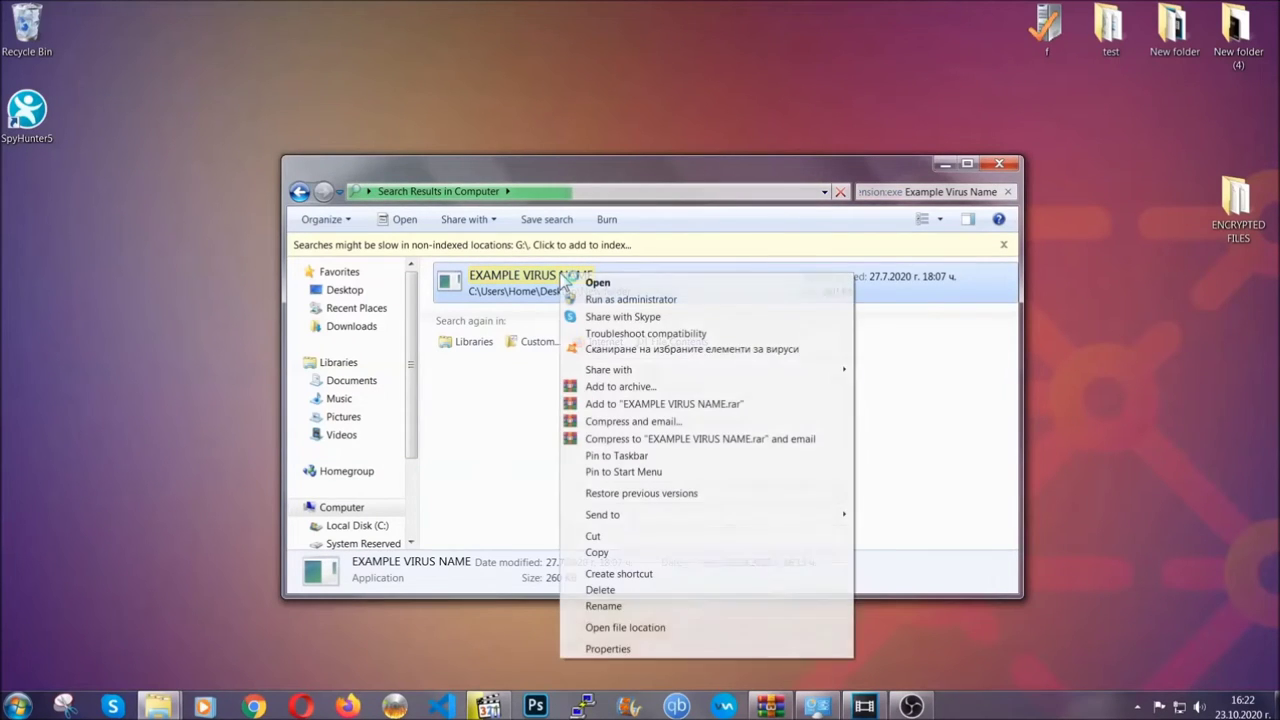
{"action": "left_click", "coordinate": [615, 590]}
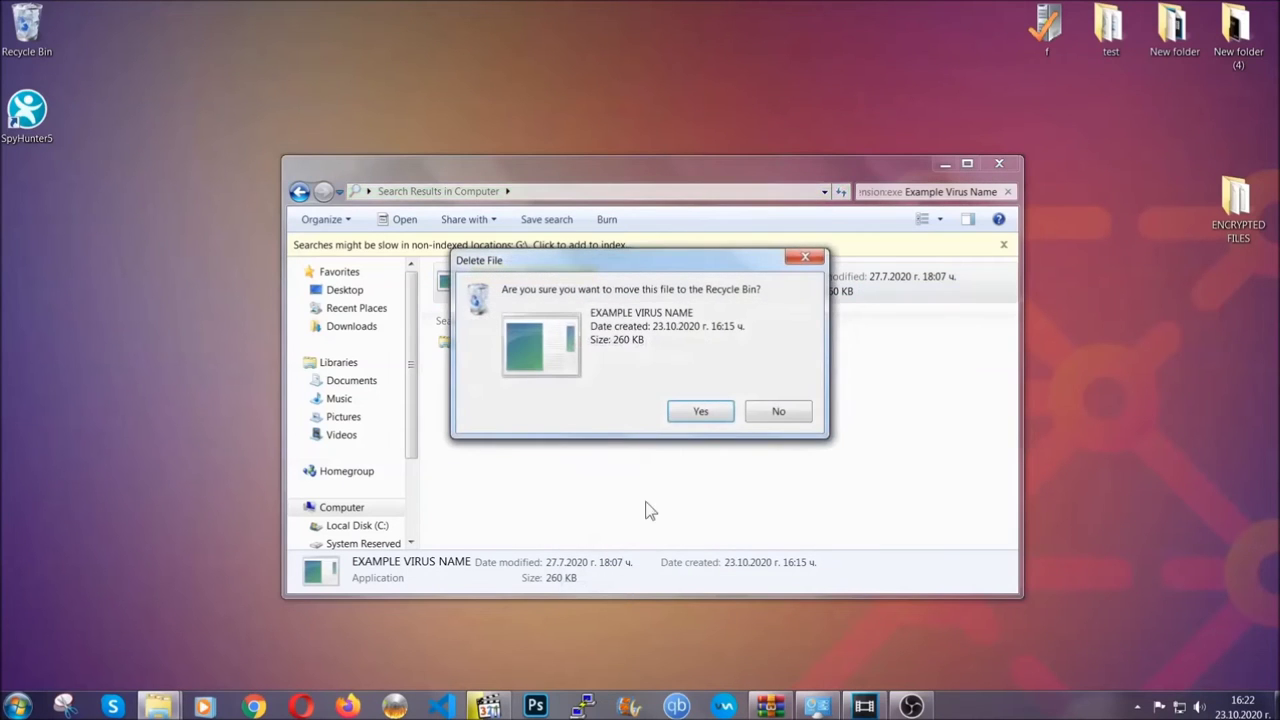
{"action": "left_click", "coordinate": [700, 412]}
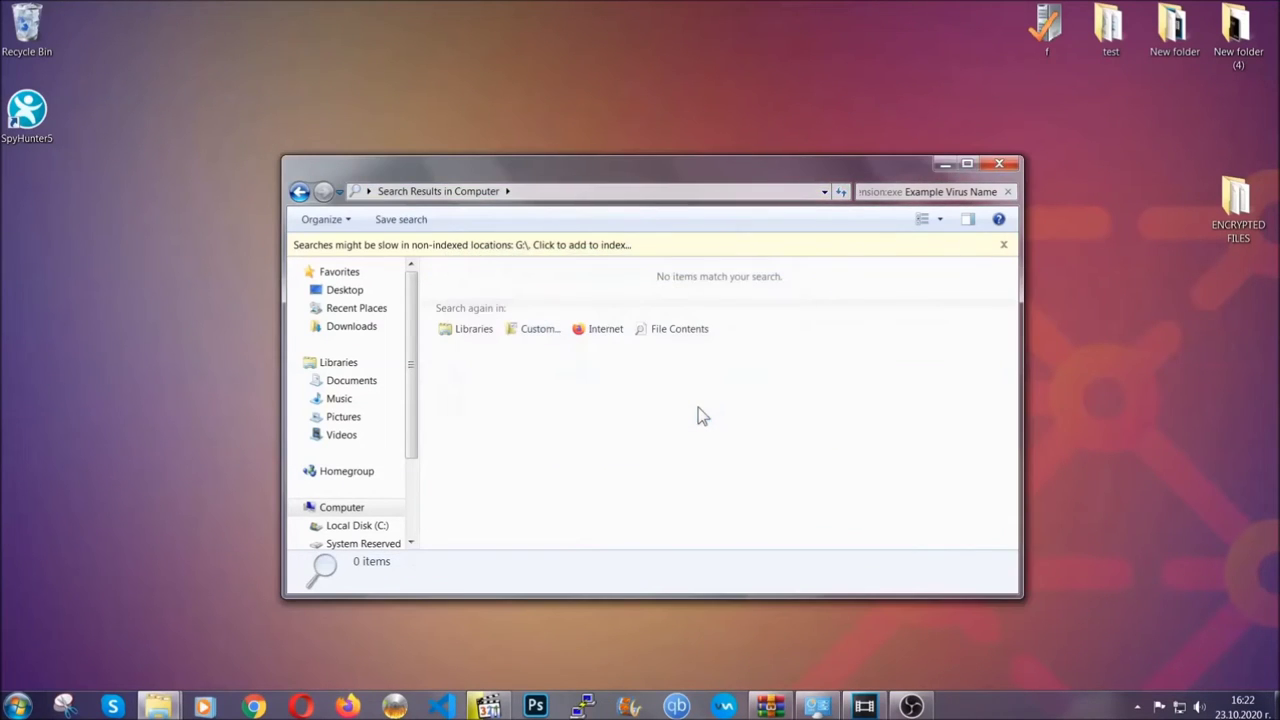
{"action": "left_click", "coordinate": [1001, 165]}
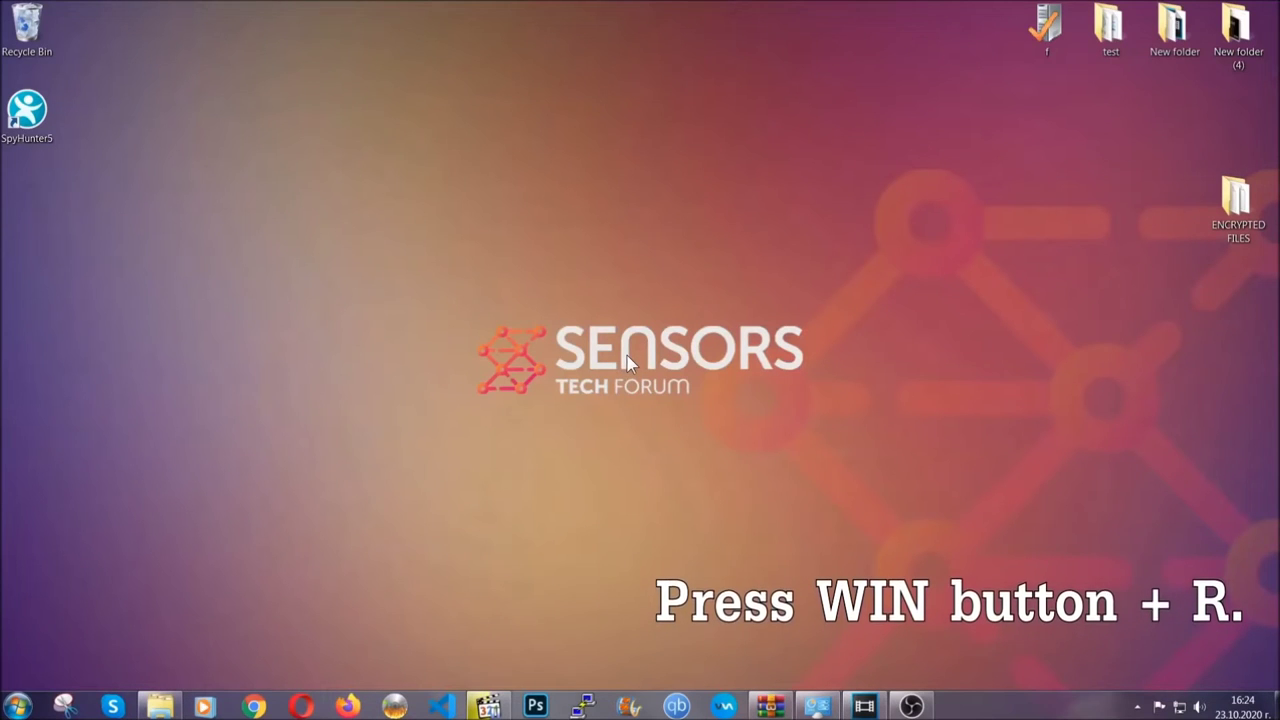
Launch the Registry Editor by running REGEDIT.
{"action": "key", "text": "super+r"}
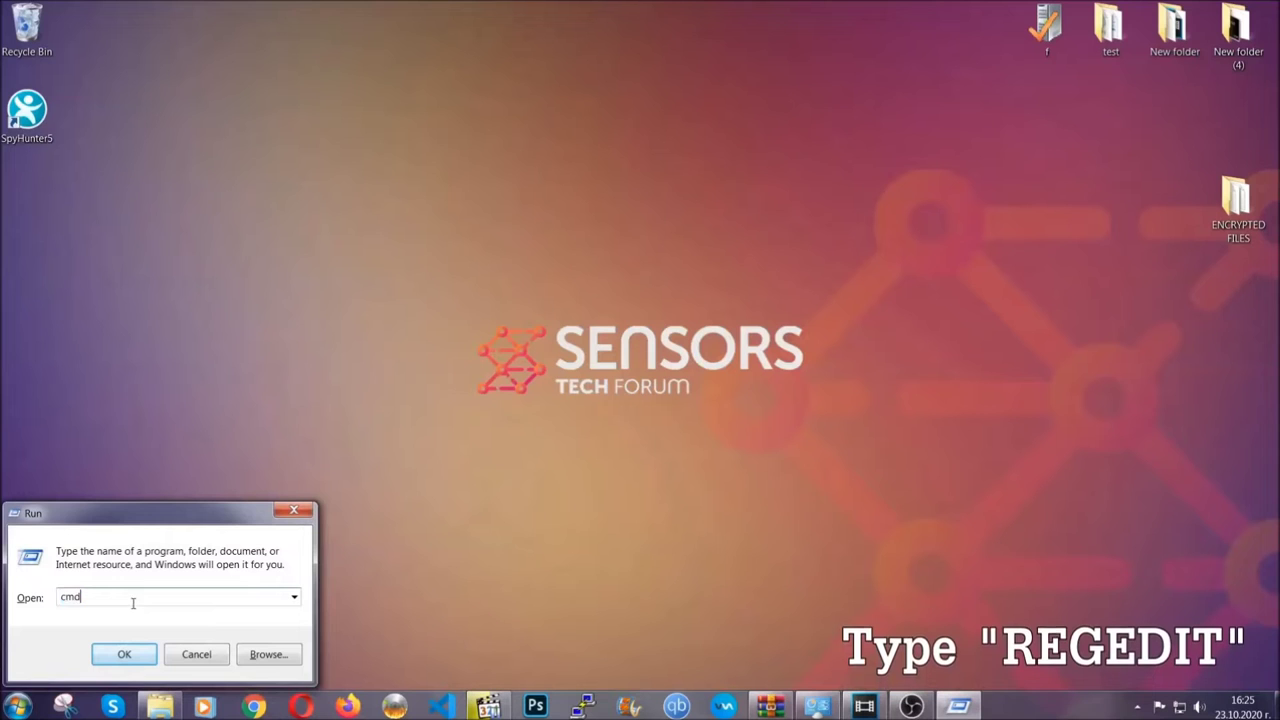
{"action": "type", "text": "REGE"}
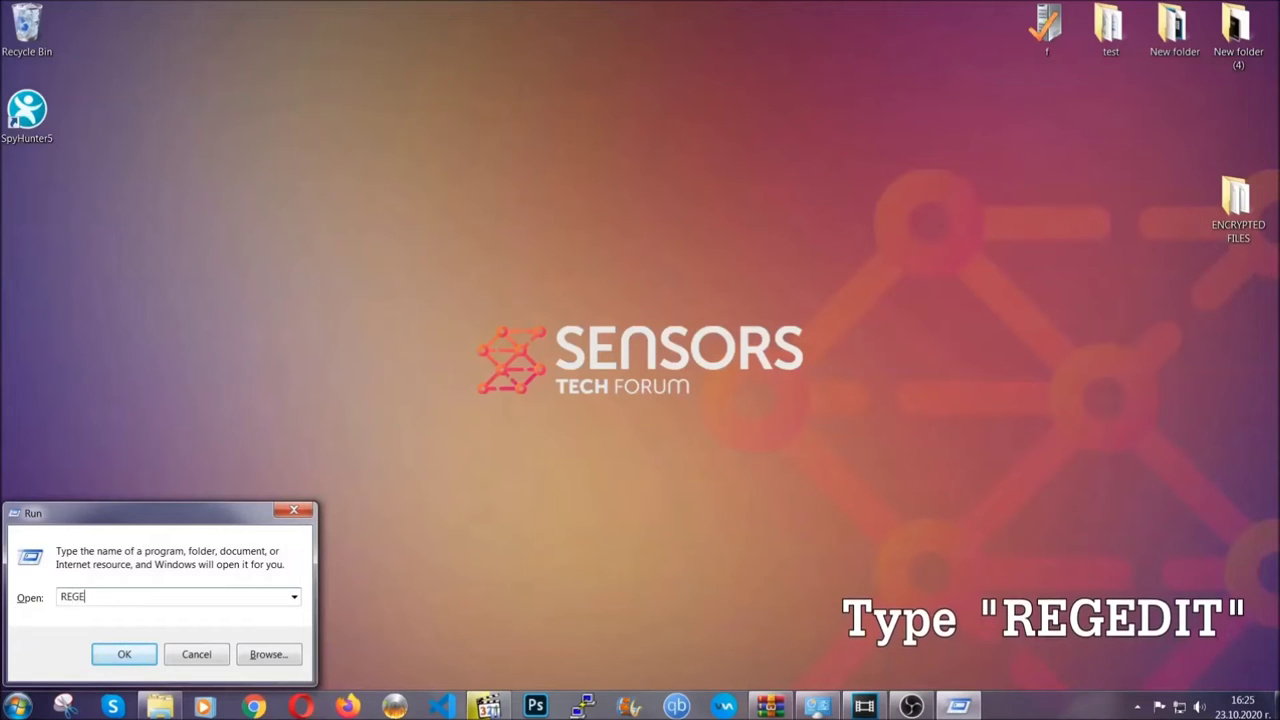
{"action": "type", "text": "DIT"}
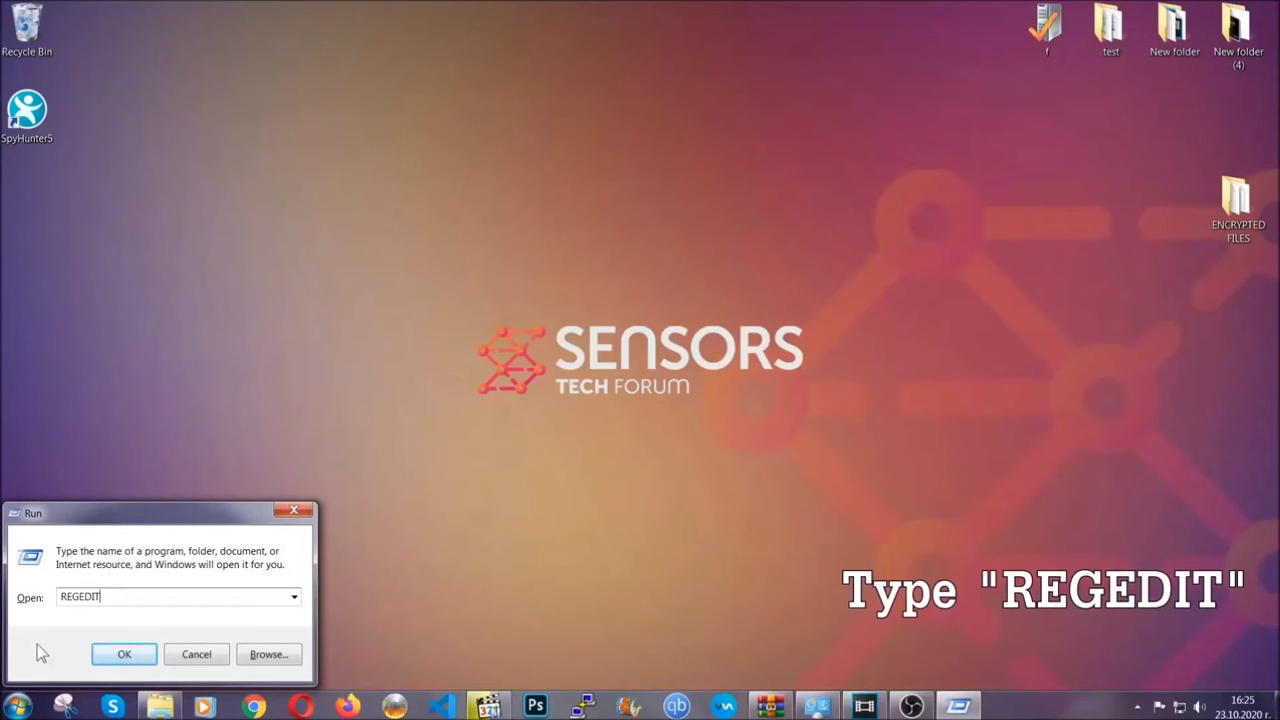
{"action": "left_click", "coordinate": [118, 655]}
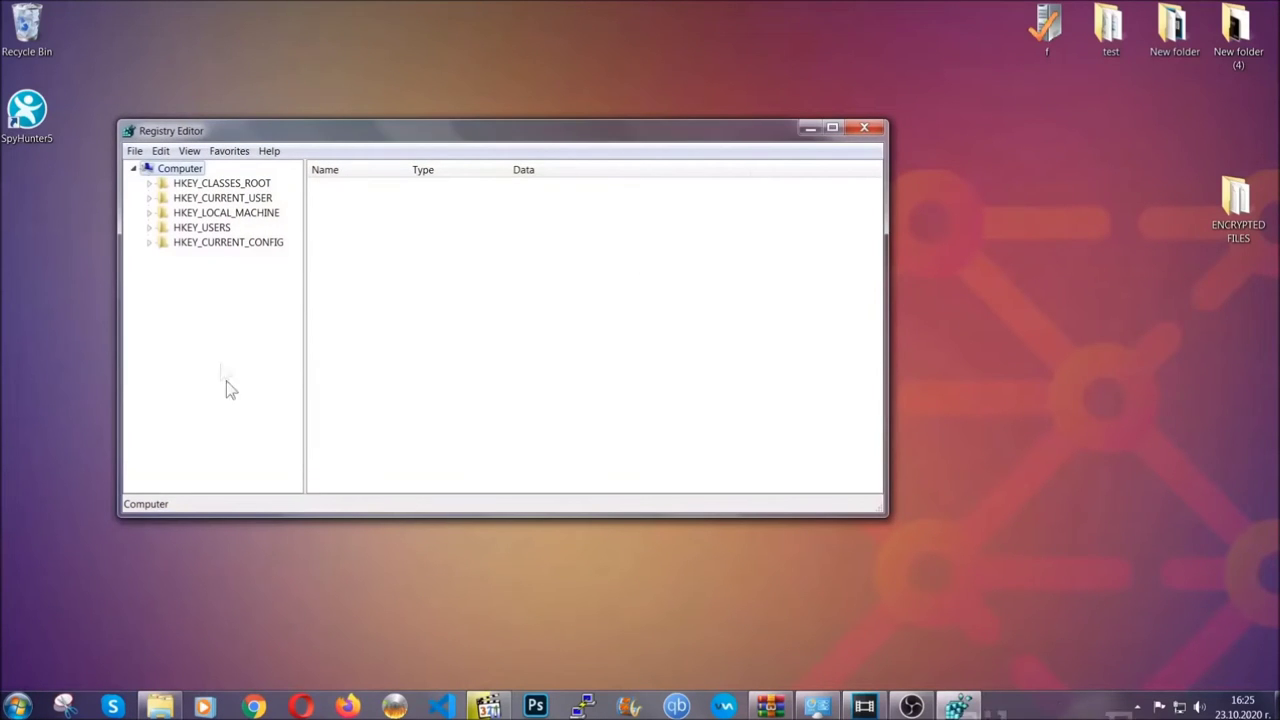
Export the entire registry to the Desktop as a registration file named BACKUP.
{"action": "left_click", "coordinate": [135, 152]}
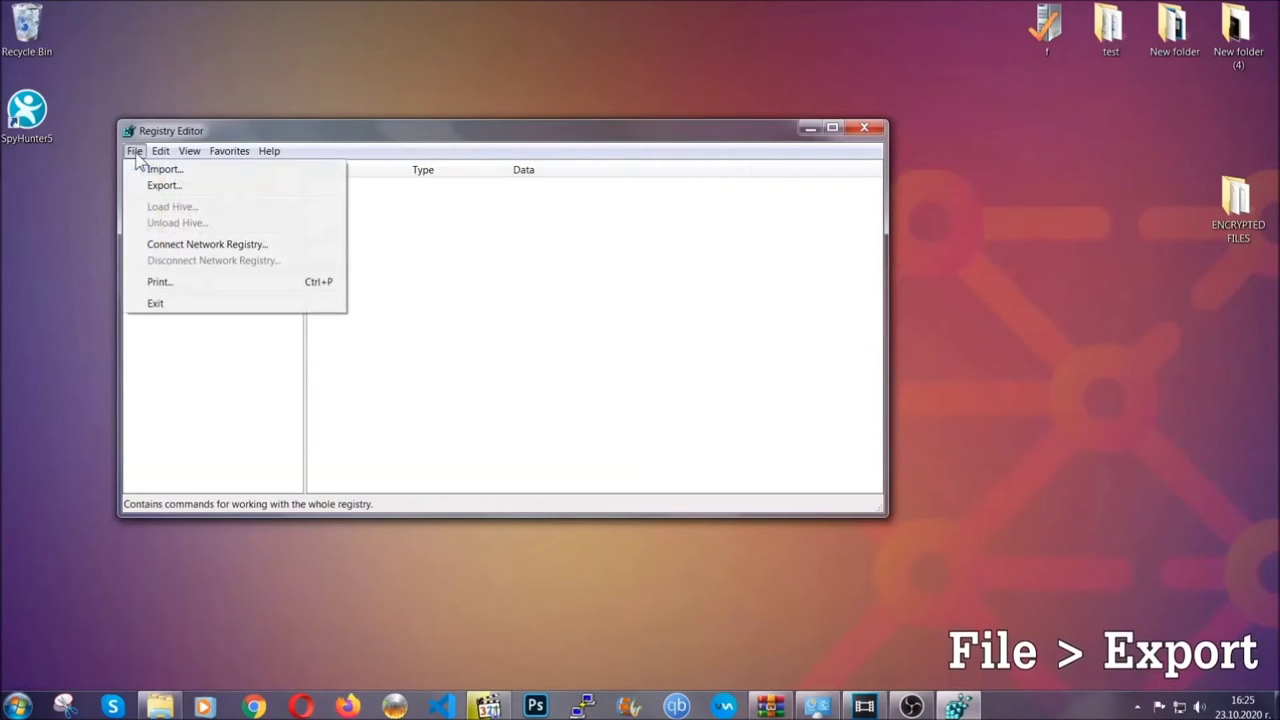
{"action": "left_click", "coordinate": [165, 186]}
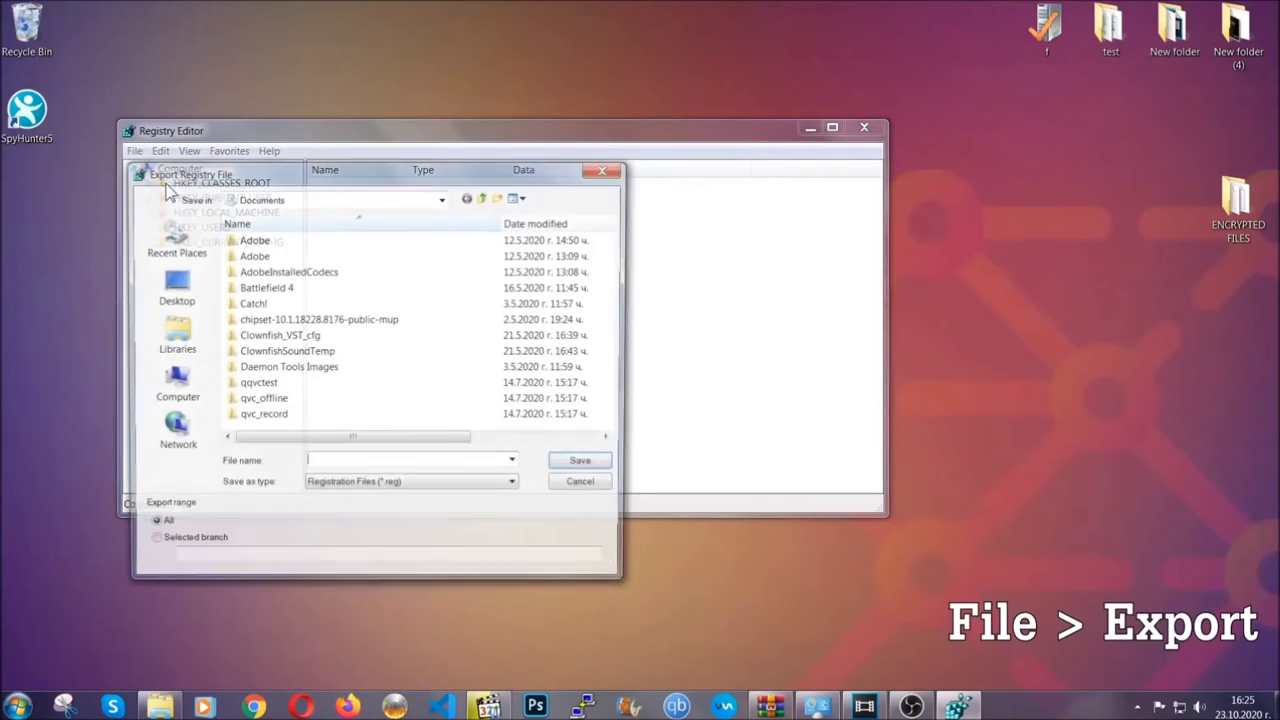
{"action": "left_click", "coordinate": [170, 285]}
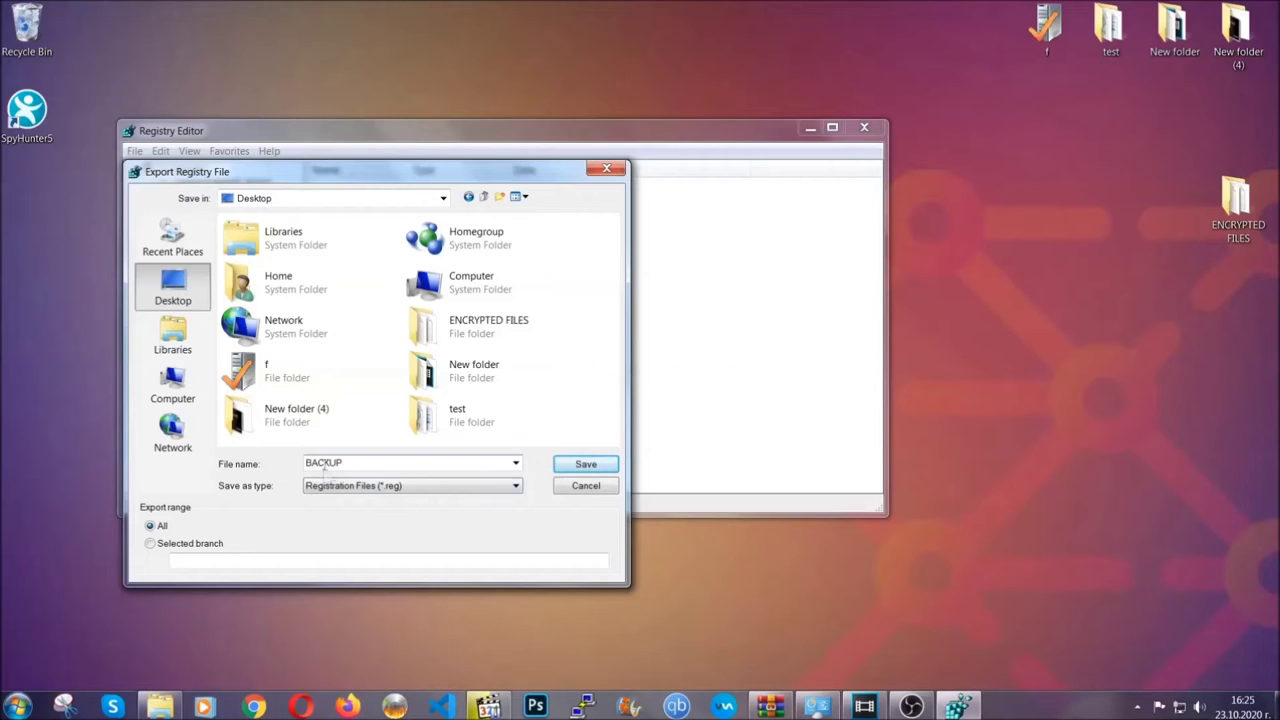
{"action": "left_click", "coordinate": [585, 466]}
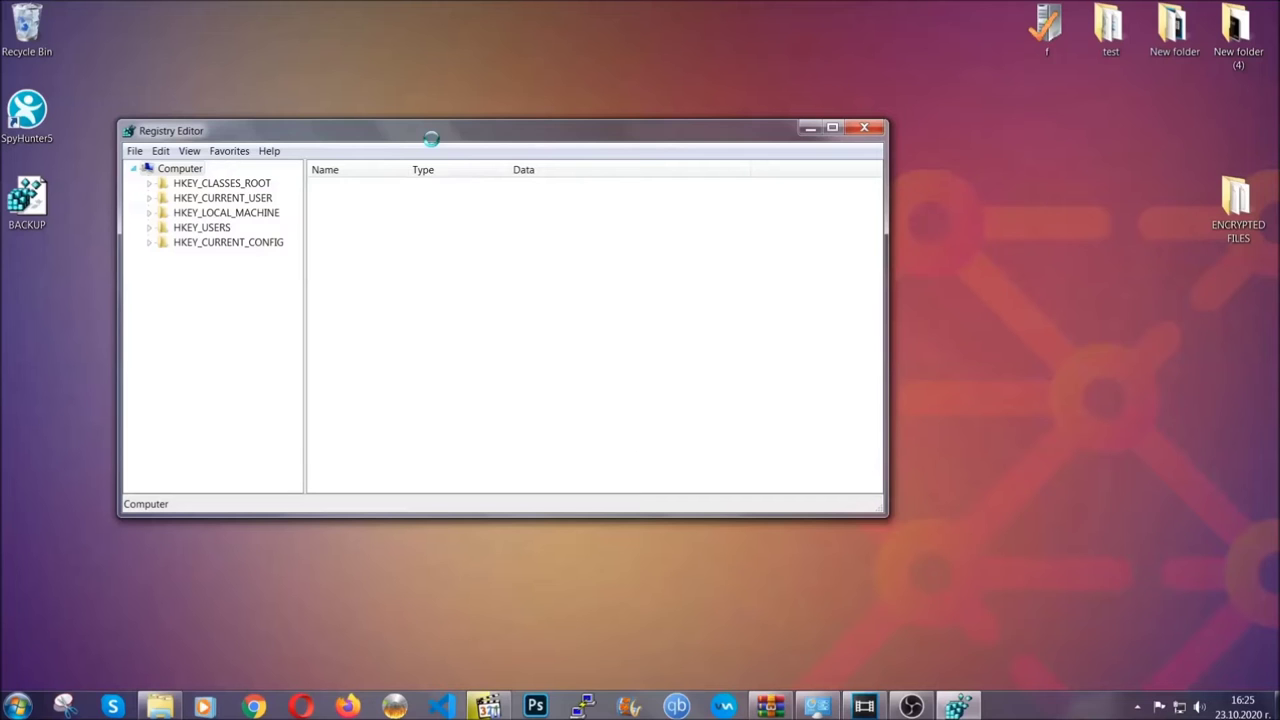
{"action": "left_click_drag", "start_coordinate": [435, 147], "coordinate": [563, 188]}
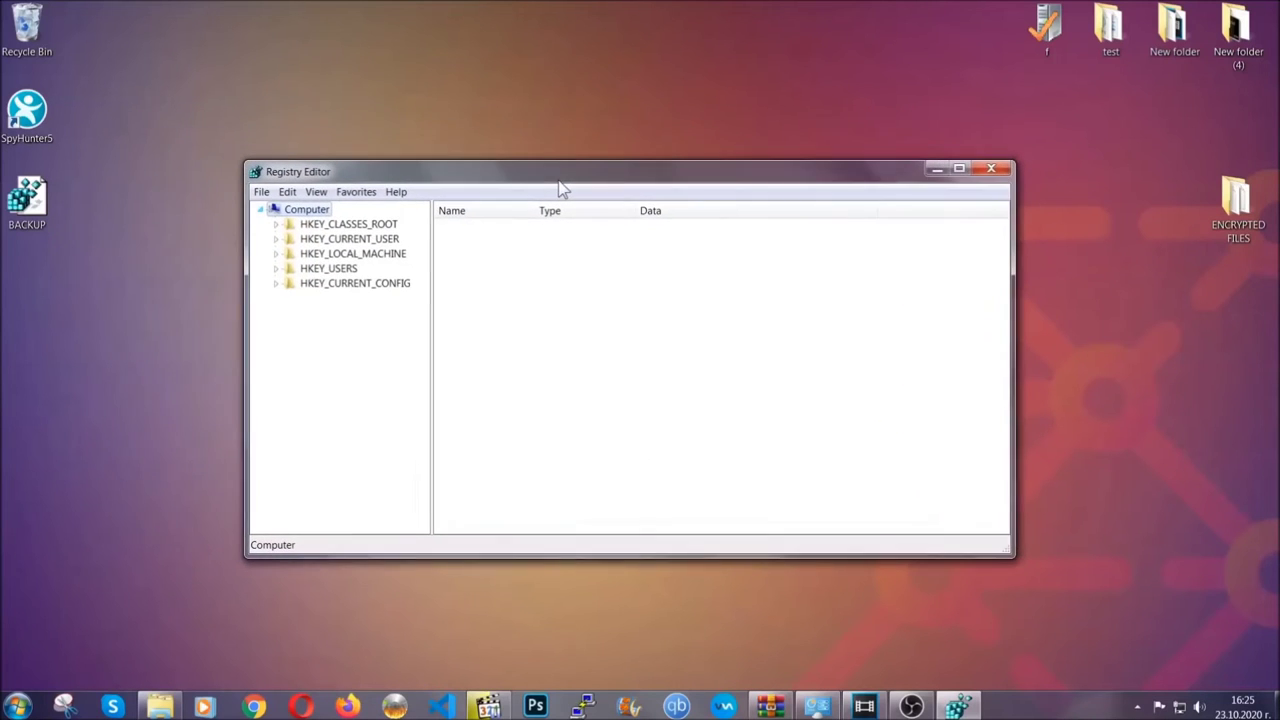
{"action": "left_click", "coordinate": [261, 192]}
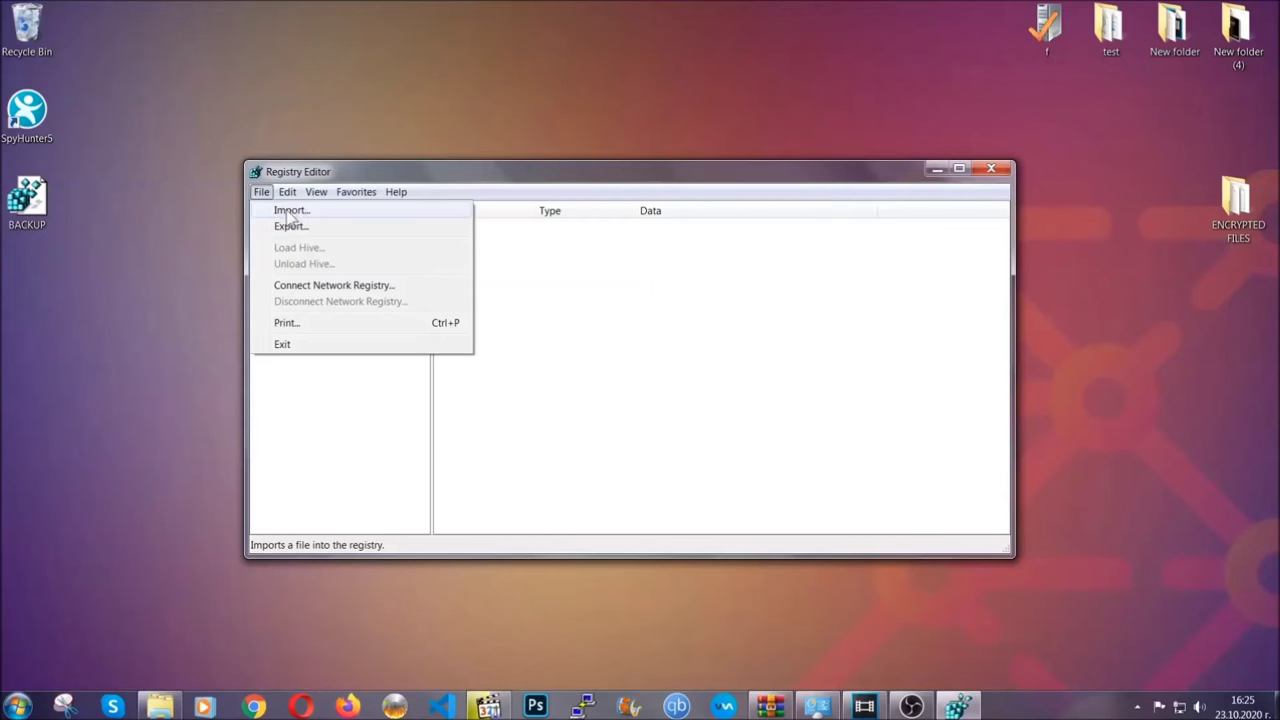
{"action": "left_click", "coordinate": [262, 194]}
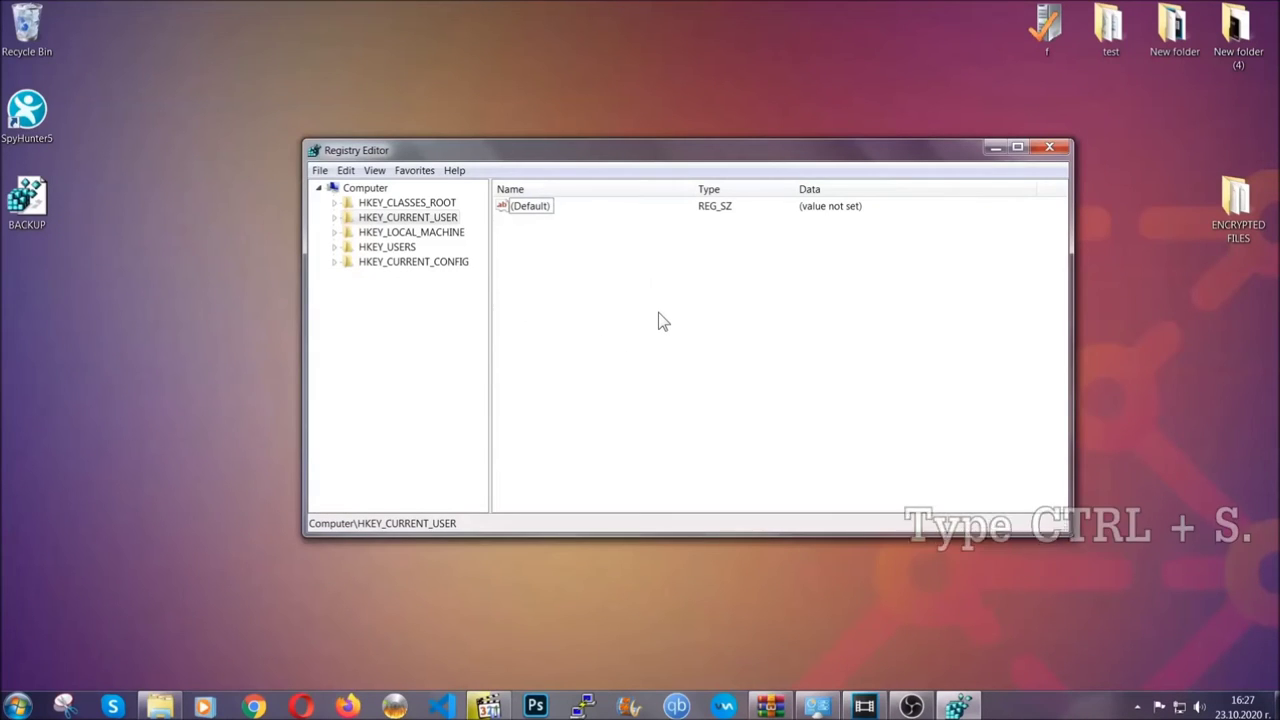
Find the RunOnce key under HKEY_CURRENT_USER and open the neighbouring Run key in CurrentVersion.
{"action": "key", "text": "ctrl+f"}
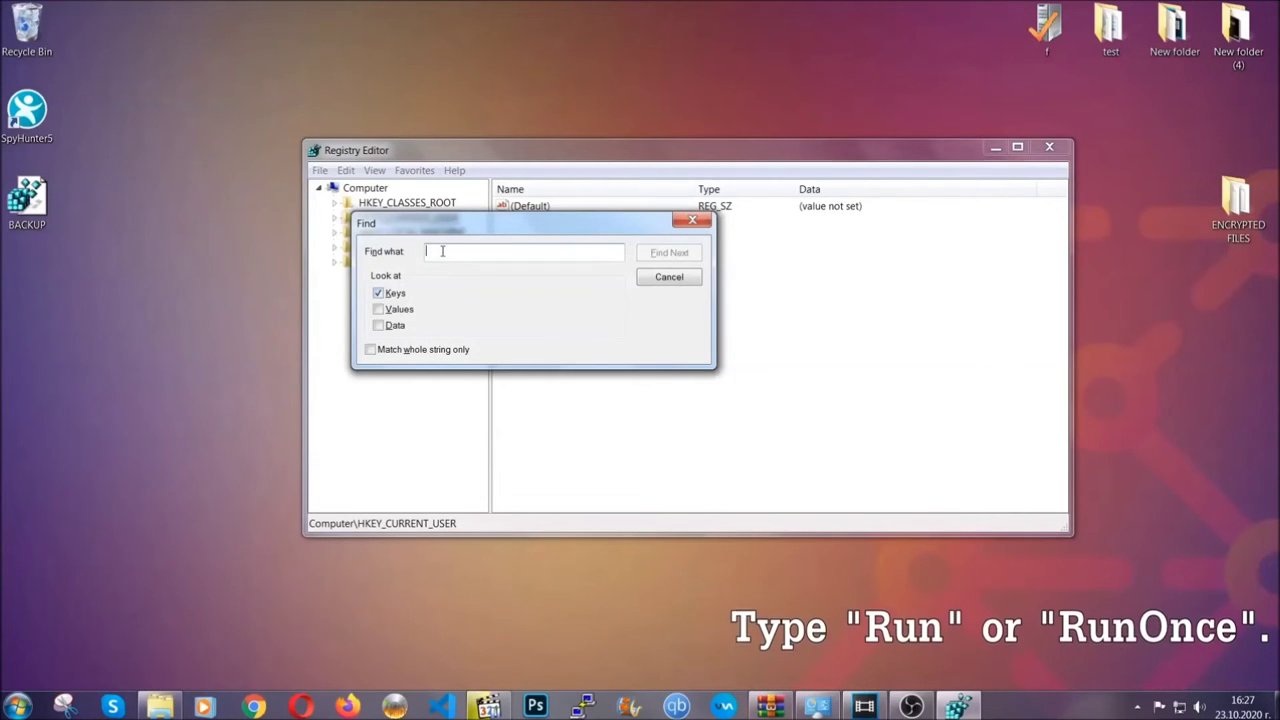
{"action": "type", "text": "RunOnce"}
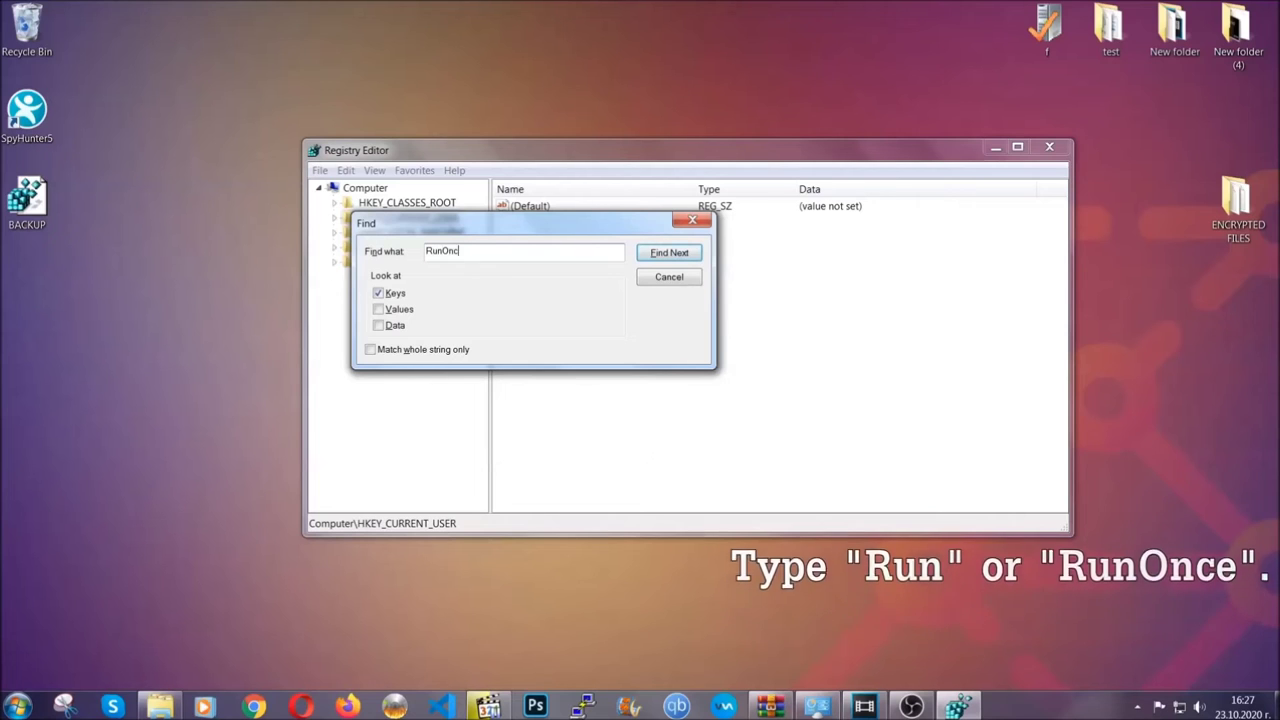
{"action": "left_click", "coordinate": [669, 253]}
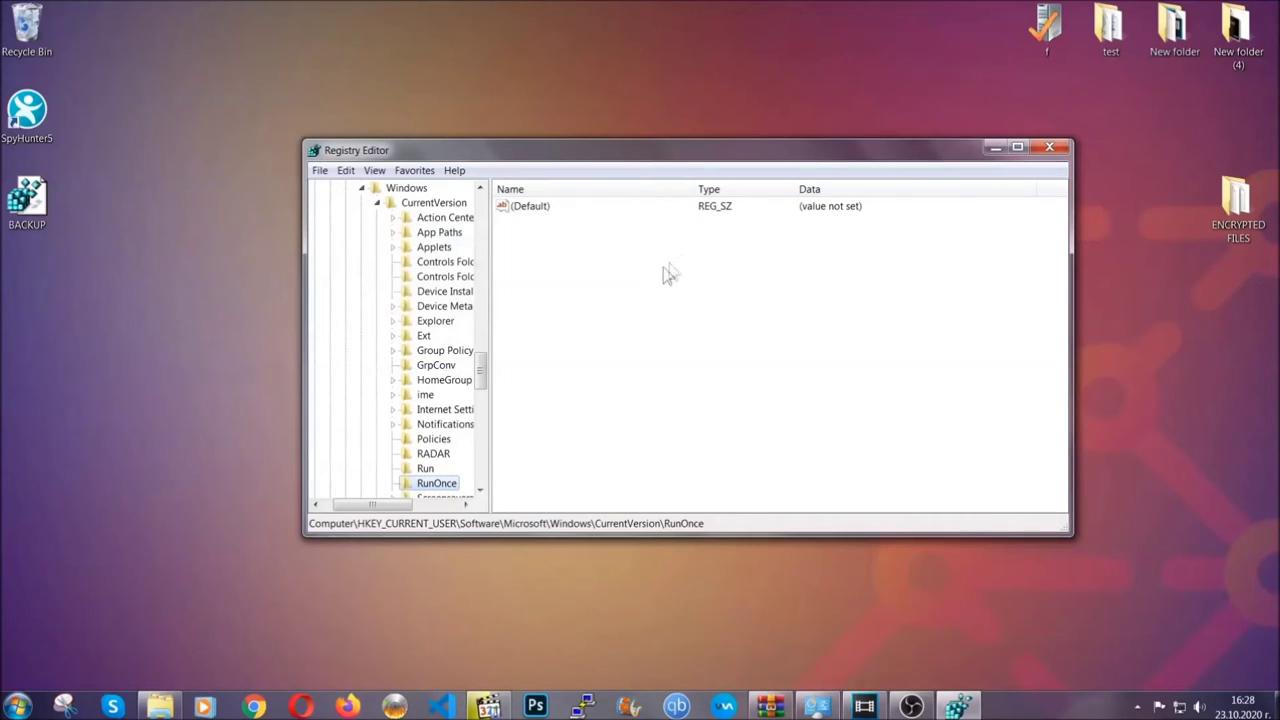
{"action": "left_click_drag", "start_coordinate": [482, 371], "coordinate": [484, 391]}
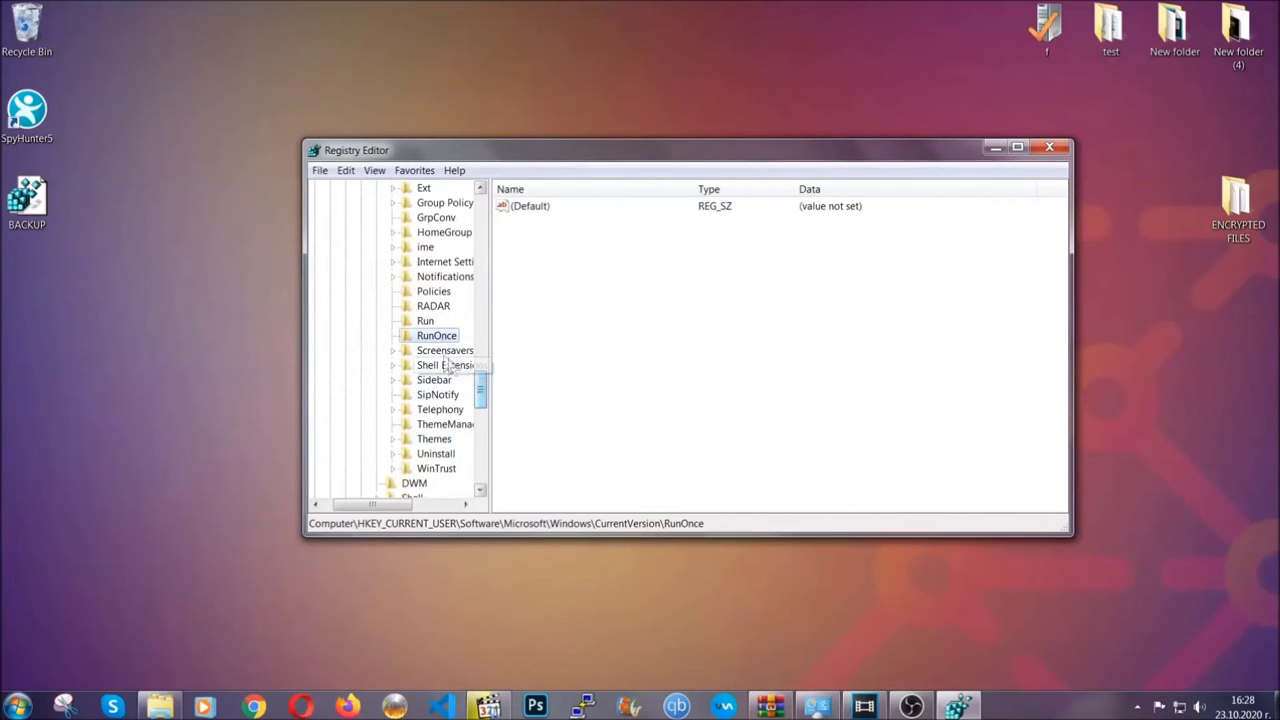
{"action": "left_click", "coordinate": [425, 322]}
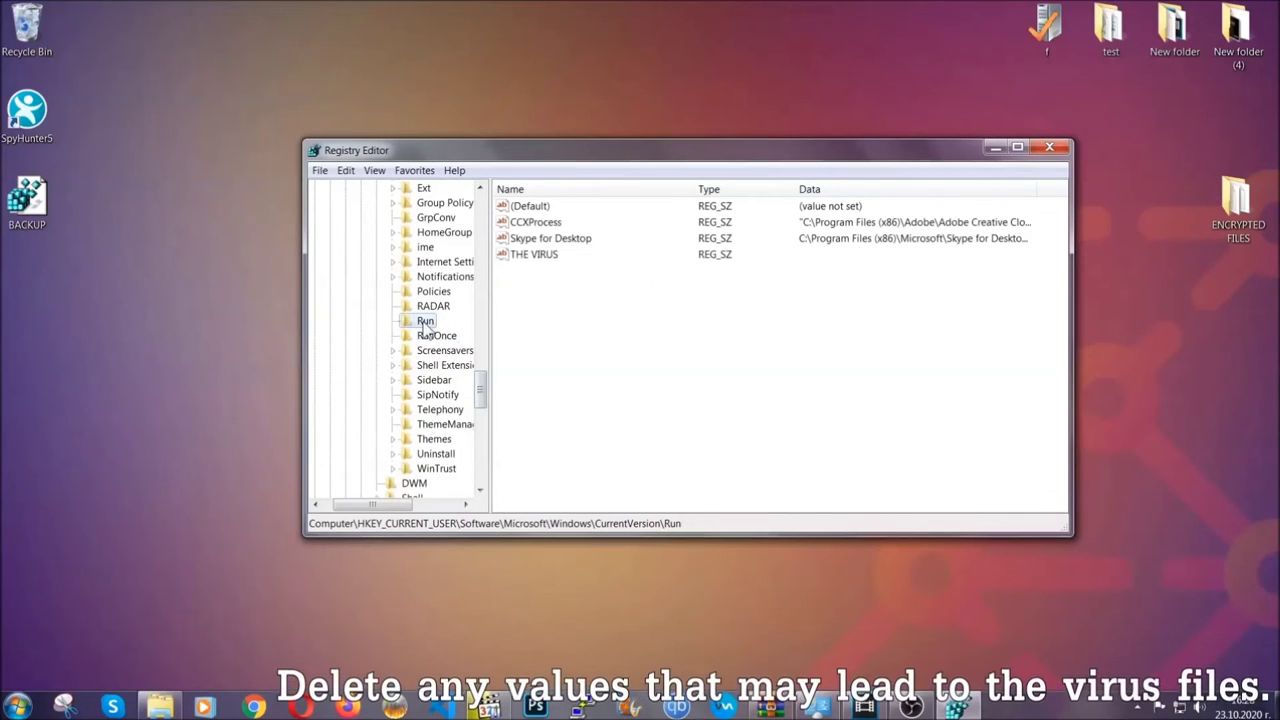
Delete the THE VIRUS value from the Run key and close the Registry Editor.
{"action": "left_click", "coordinate": [527, 258]}
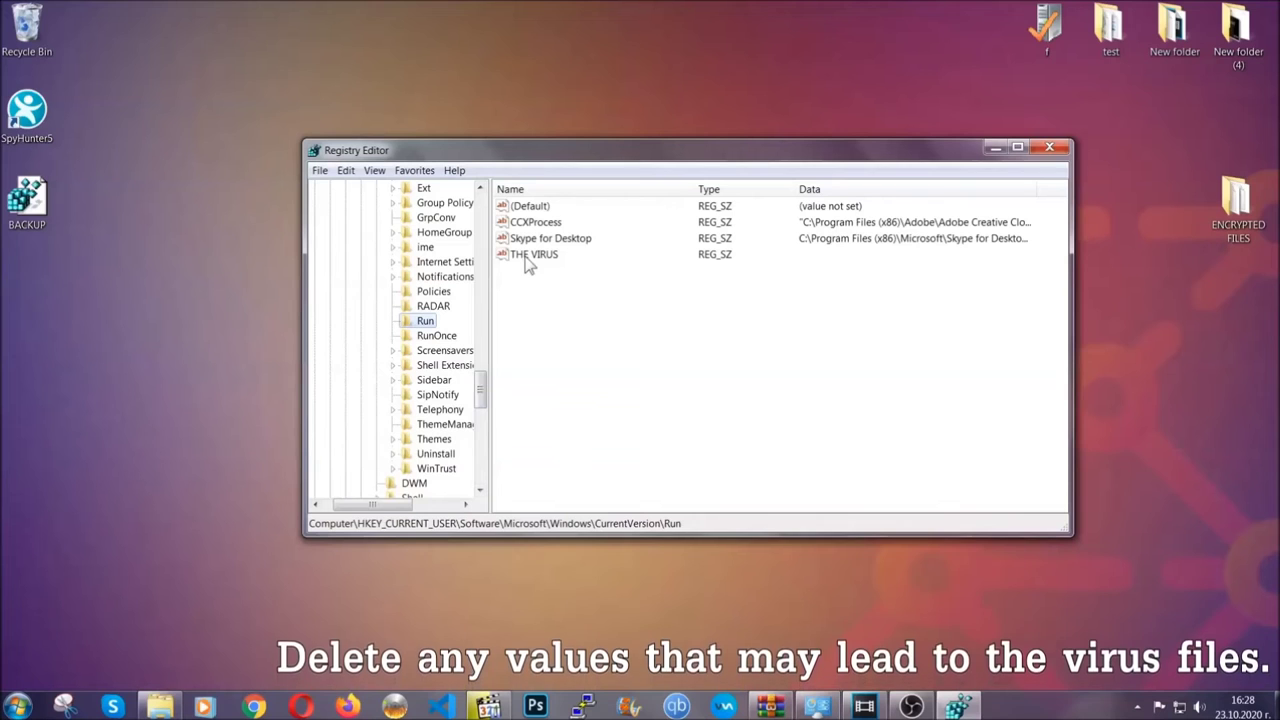
{"action": "right_click", "coordinate": [528, 262]}
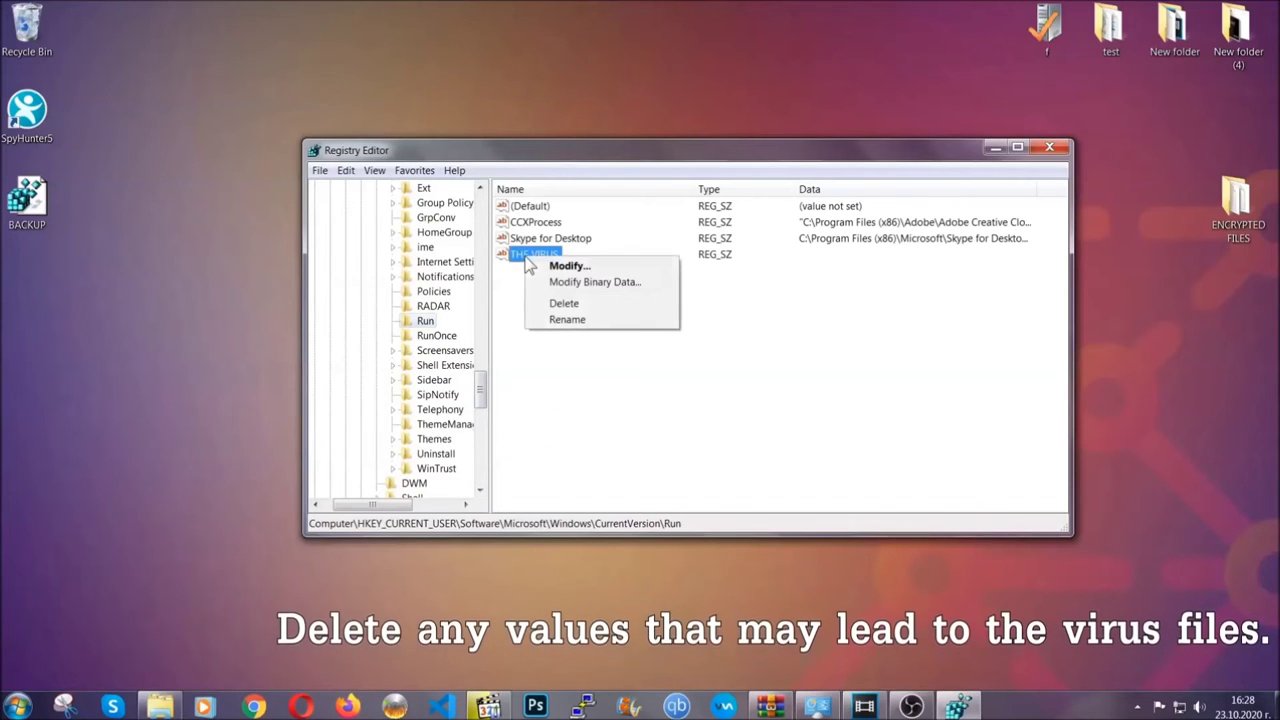
{"action": "left_click", "coordinate": [562, 304]}
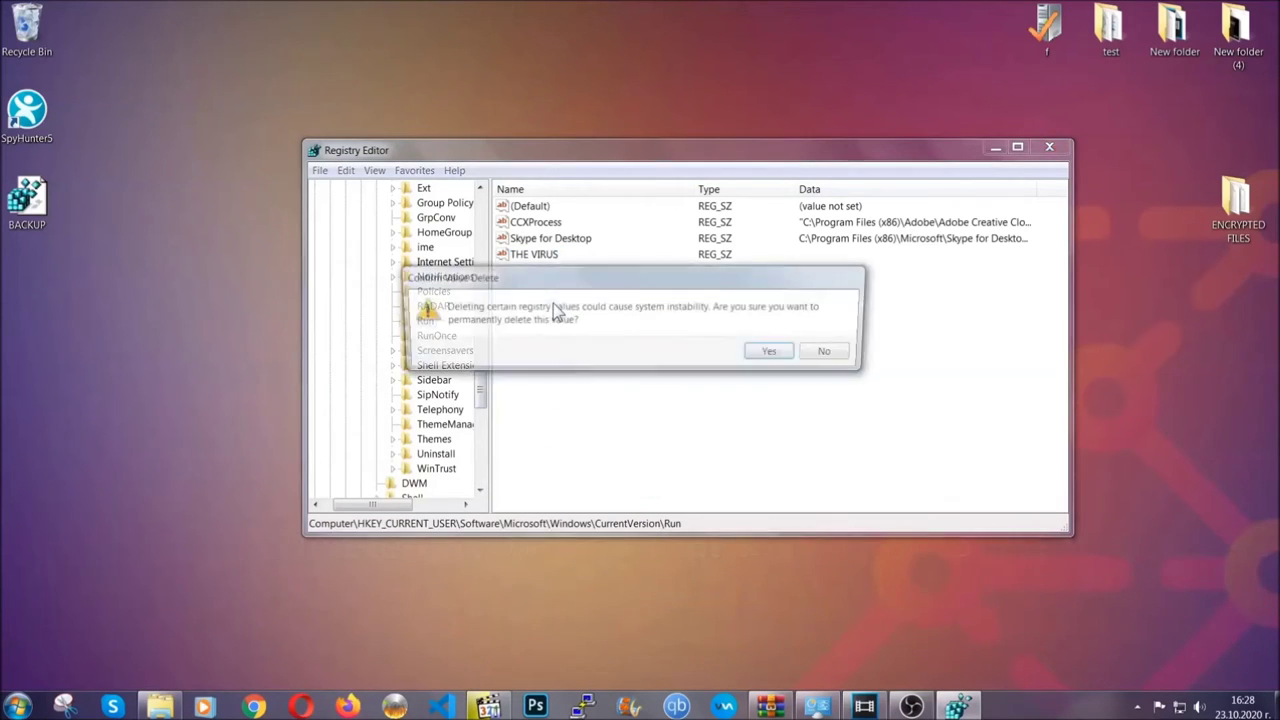
{"action": "left_click", "coordinate": [775, 353]}
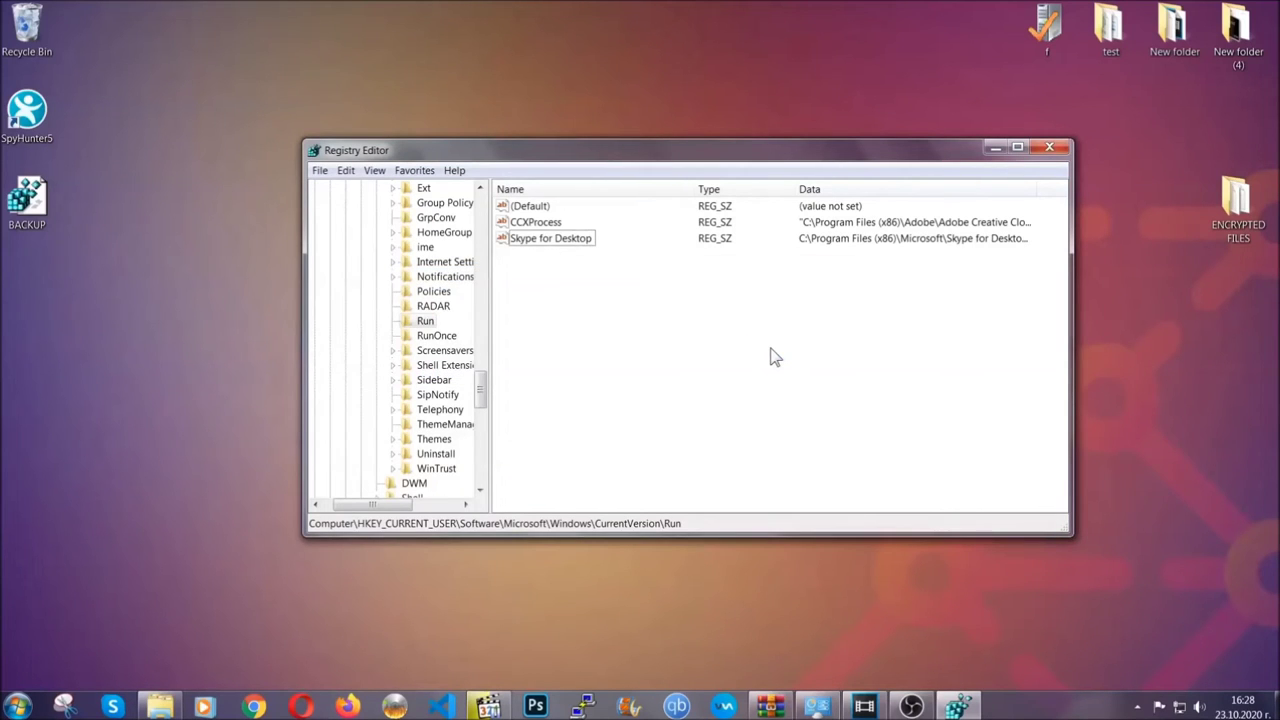
{"action": "left_click", "coordinate": [1052, 147]}
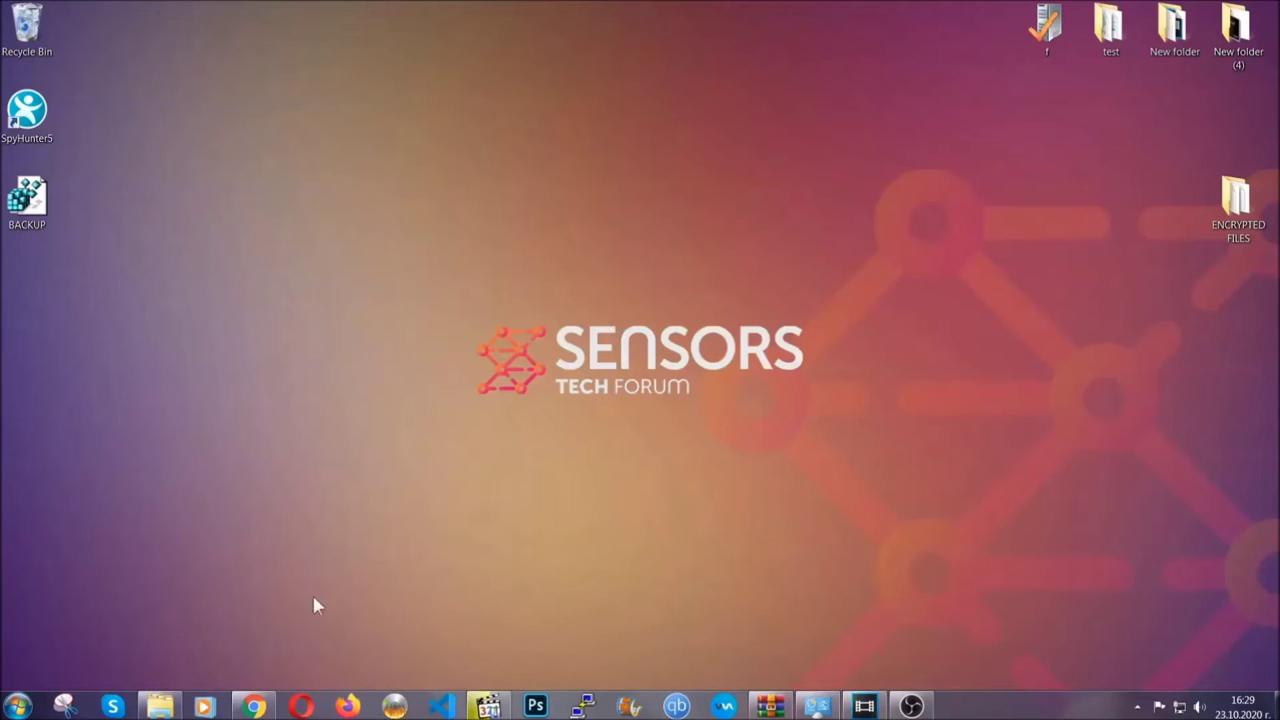
Switch to Chrome and look through the SensorsTechForum article on recovering ransomware-encrypted files, down to its list of restore methods.
{"action": "left_click", "coordinate": [255, 707]}
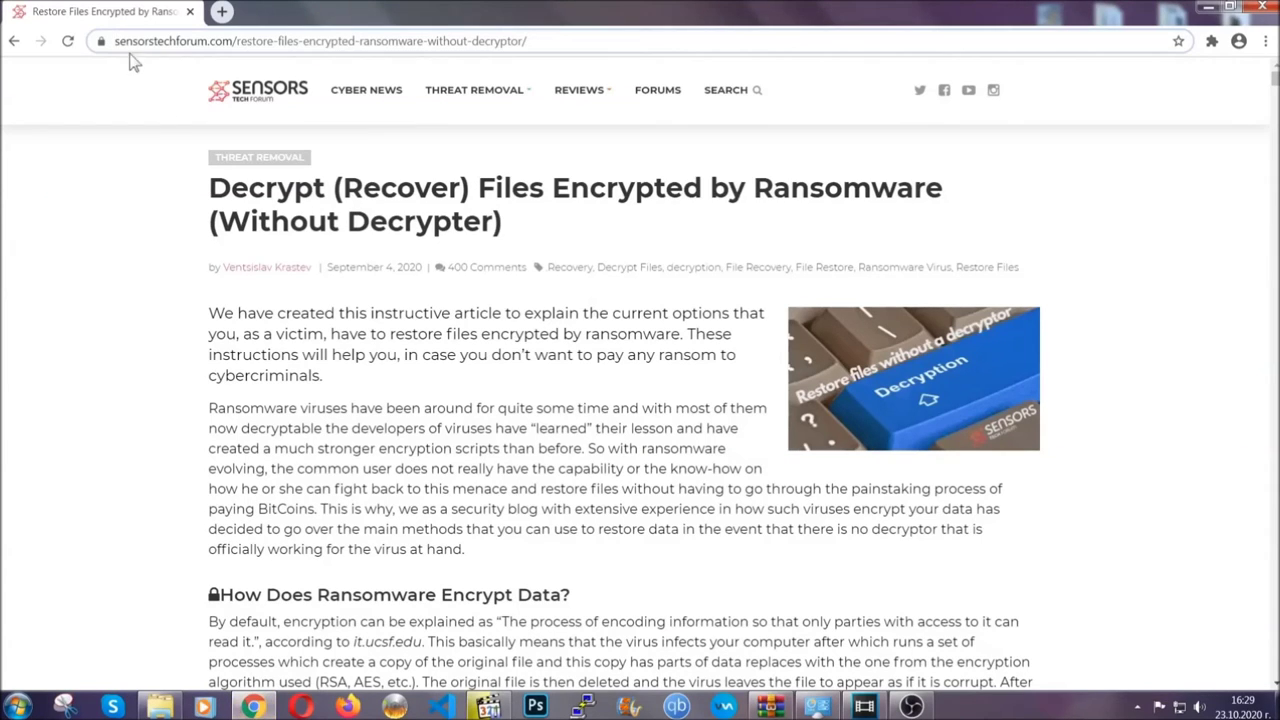
{"action": "left_click_drag", "start_coordinate": [113, 41], "coordinate": [322, 45]}
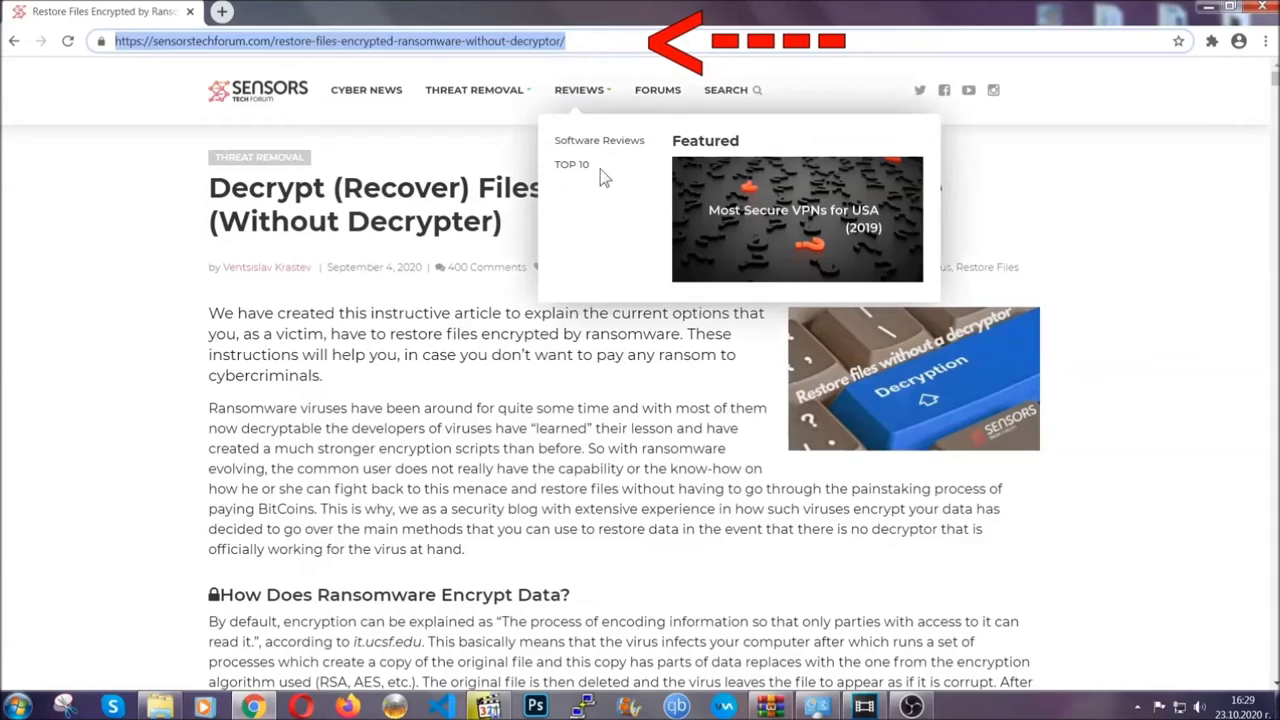
{"action": "scroll", "coordinate": [658, 361], "scroll_direction": "down", "scroll_amount": 5}
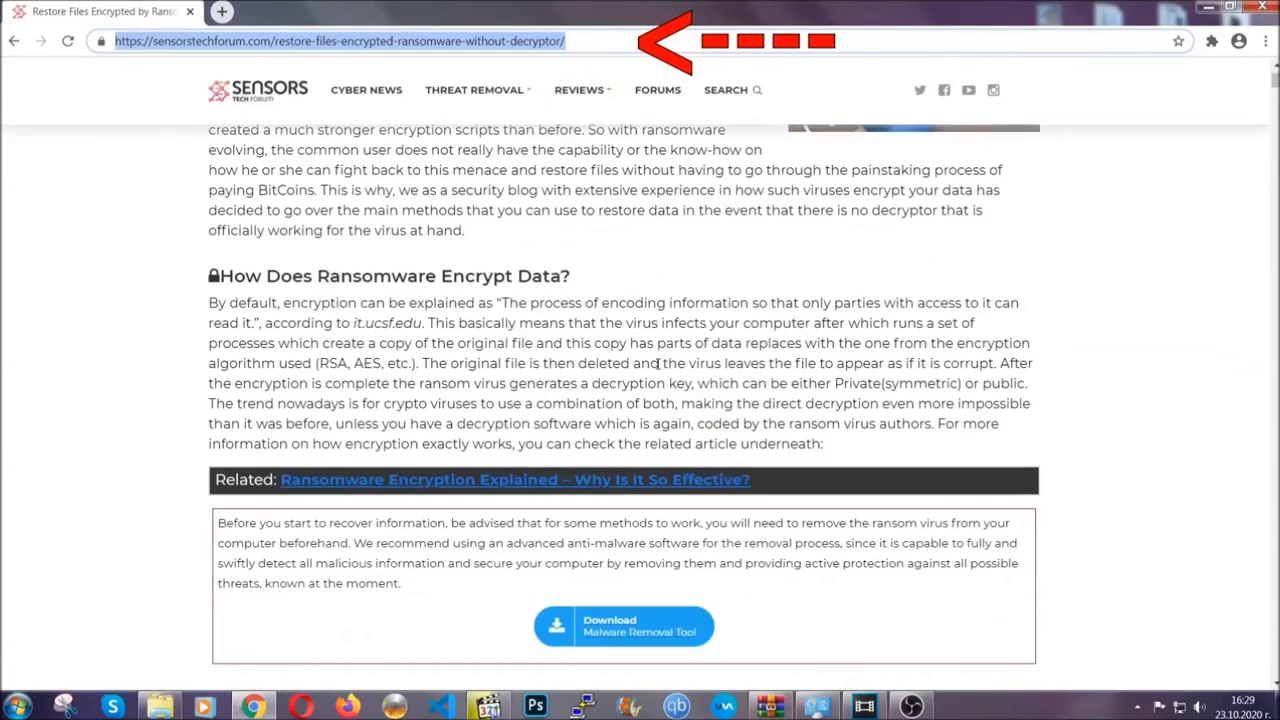
{"action": "scroll", "coordinate": [658, 361], "scroll_direction": "down", "scroll_amount": 3}
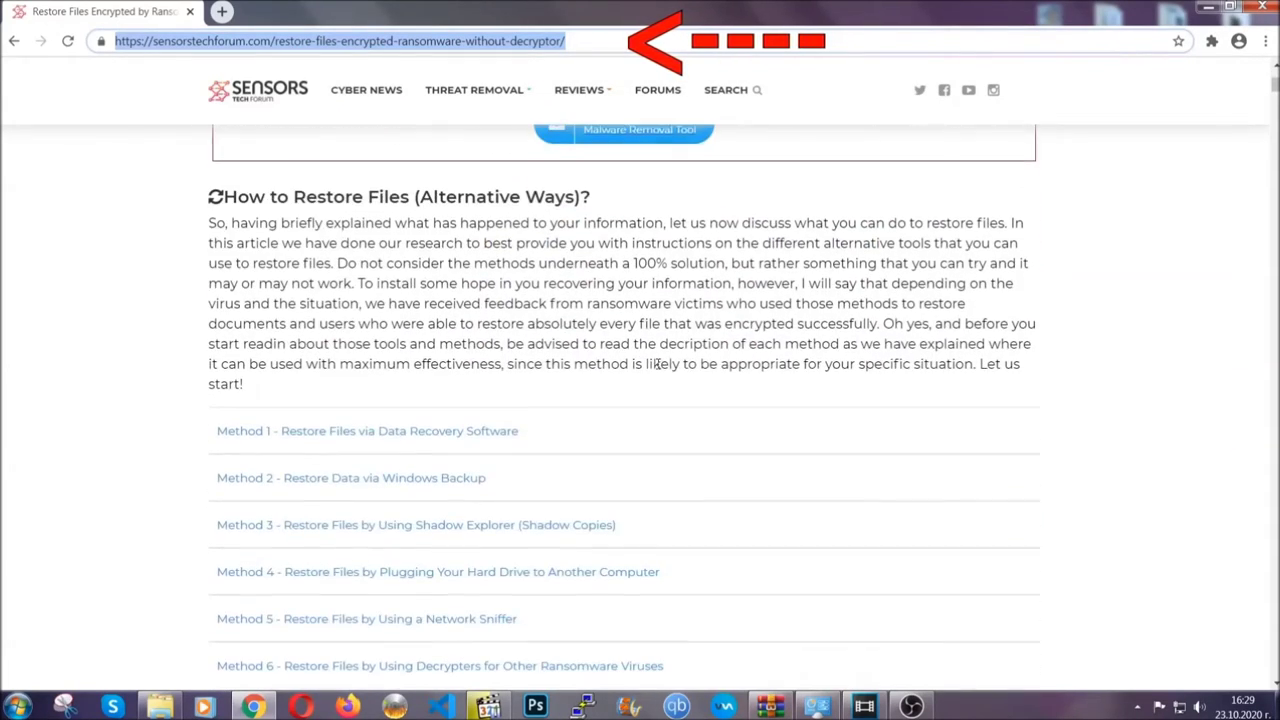
{"action": "scroll", "coordinate": [660, 368], "scroll_direction": "down", "scroll_amount": 2}
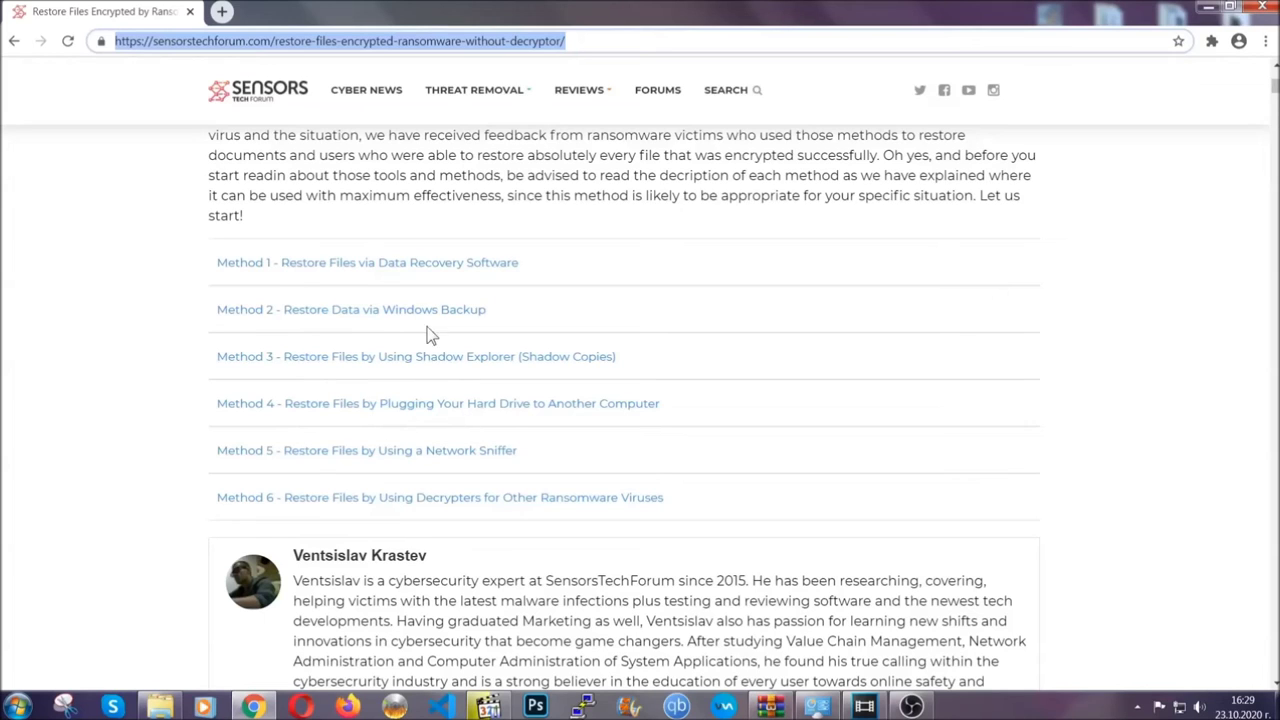
Expand Method 2 - Restore Data via Windows Backup and review its description and list of steps.
{"action": "left_click", "coordinate": [400, 309]}
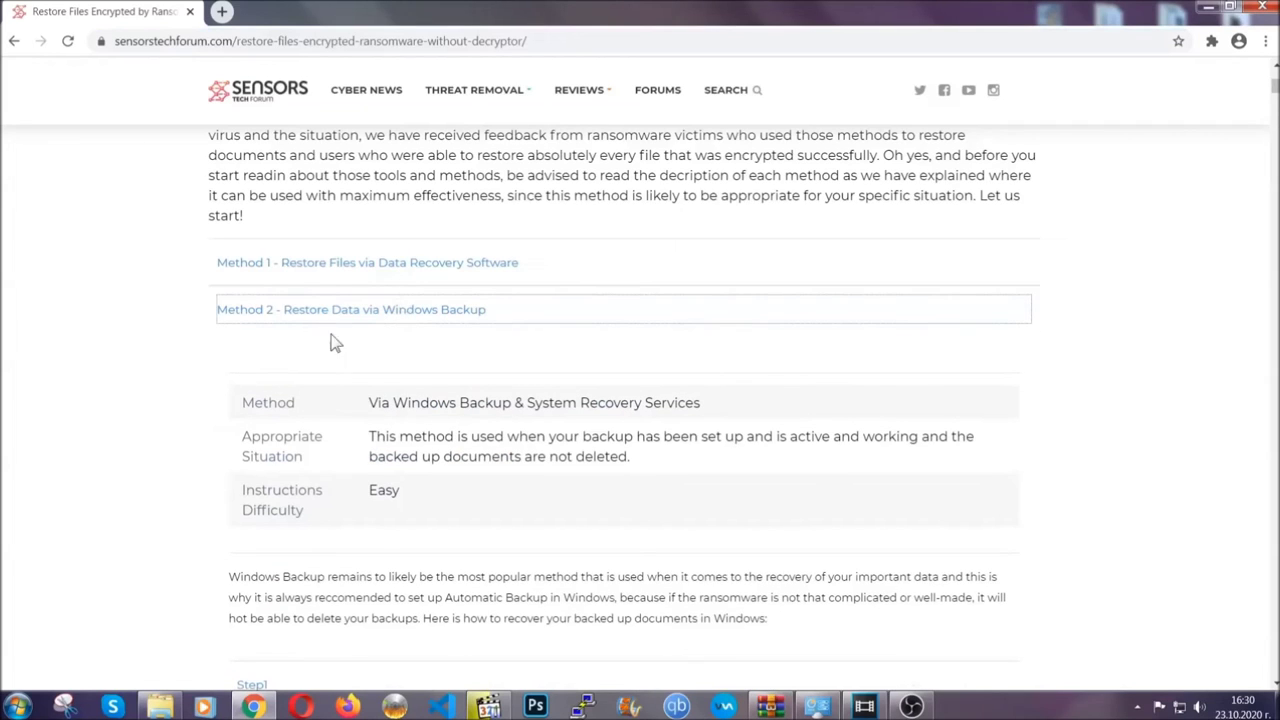
{"action": "left_click_drag", "start_coordinate": [370, 402], "coordinate": [455, 511]}
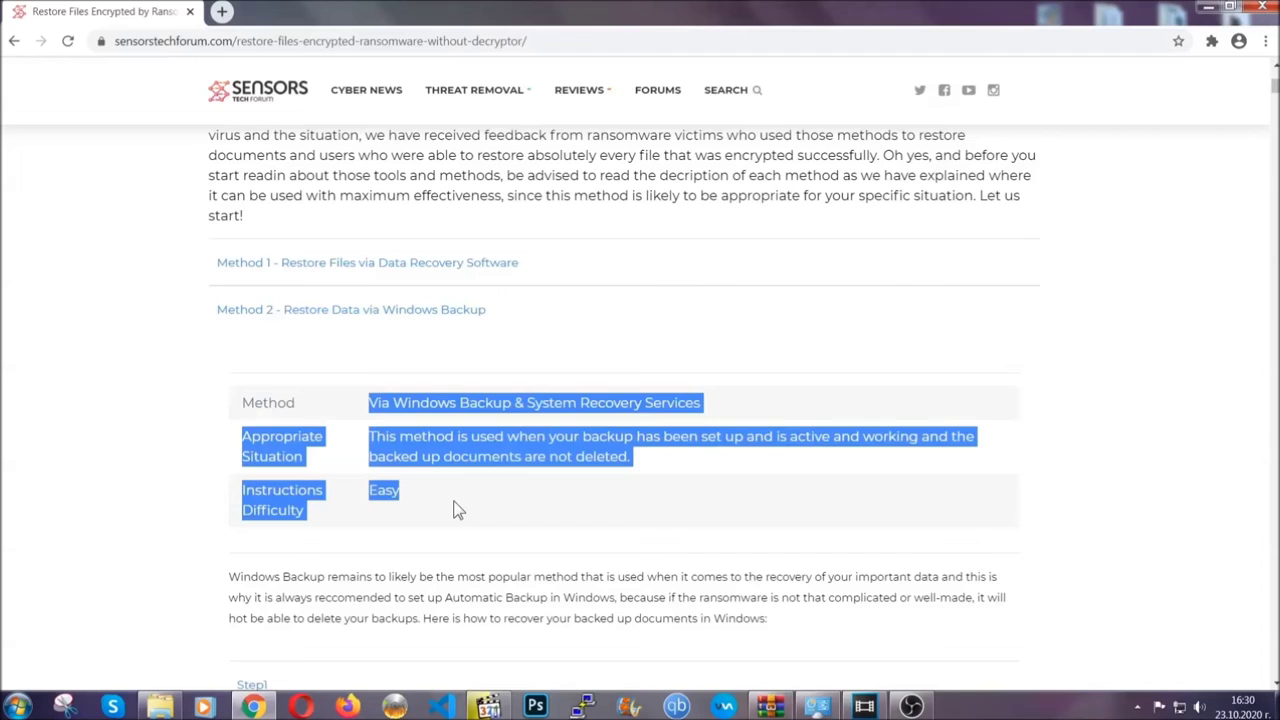
{"action": "left_click", "coordinate": [455, 509]}
{"action": "scroll", "coordinate": [457, 505], "scroll_direction": "down", "scroll_amount": 3}
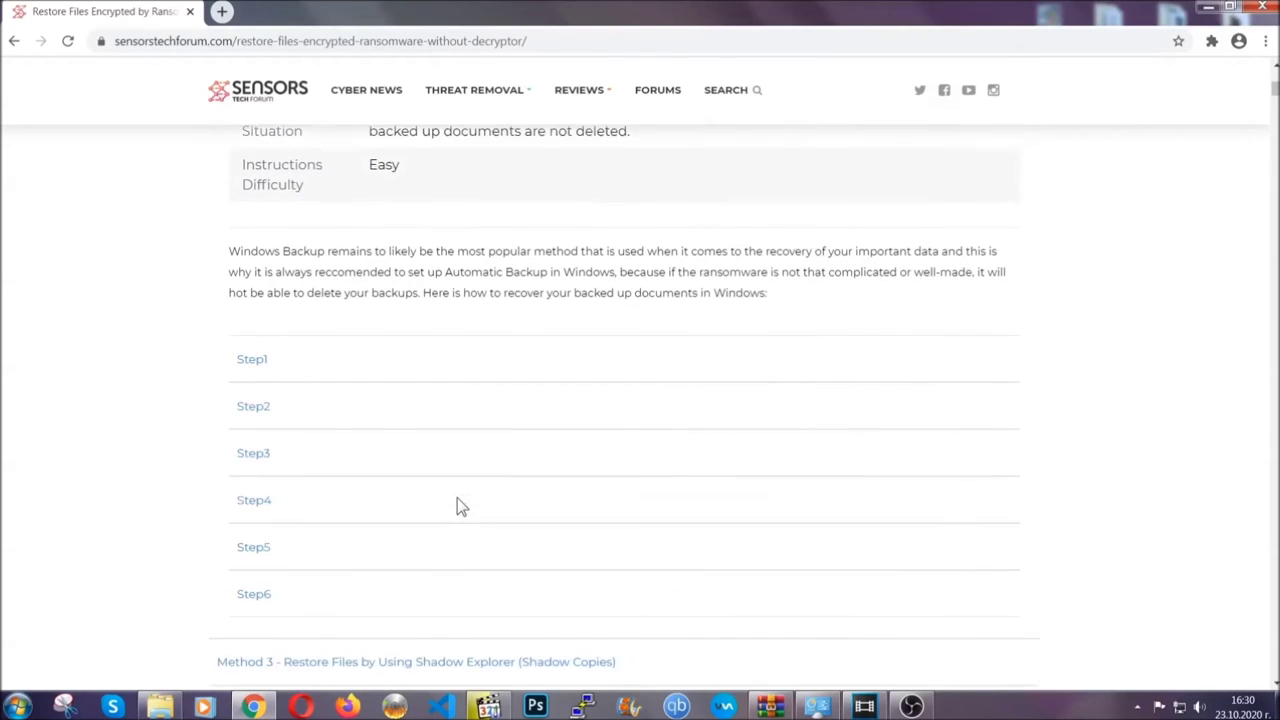
Expand Step1, Step2 and Step3 of the Windows Backup method in turn and review the instructions and illustration in each.
{"action": "left_click", "coordinate": [263, 350]}
{"action": "key", "text": "super+r"}
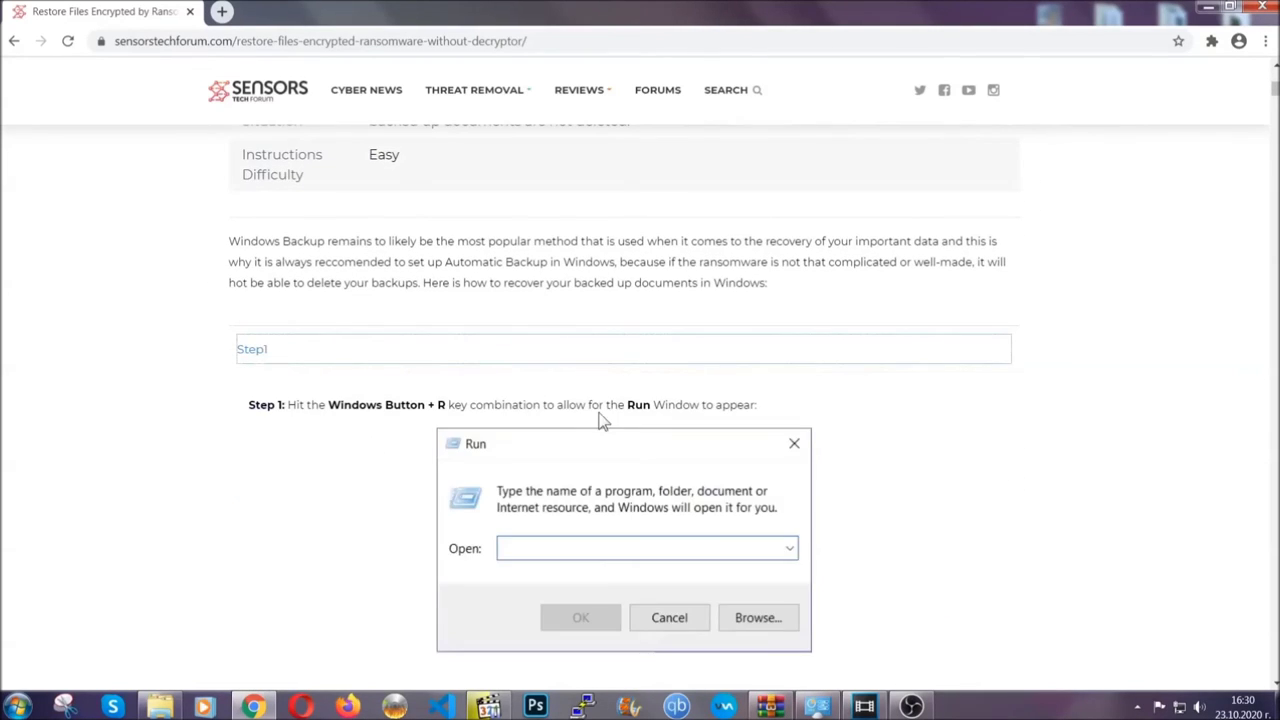
{"action": "scroll", "coordinate": [595, 415], "scroll_direction": "down", "scroll_amount": 3}
{"action": "left_click", "coordinate": [303, 418]}
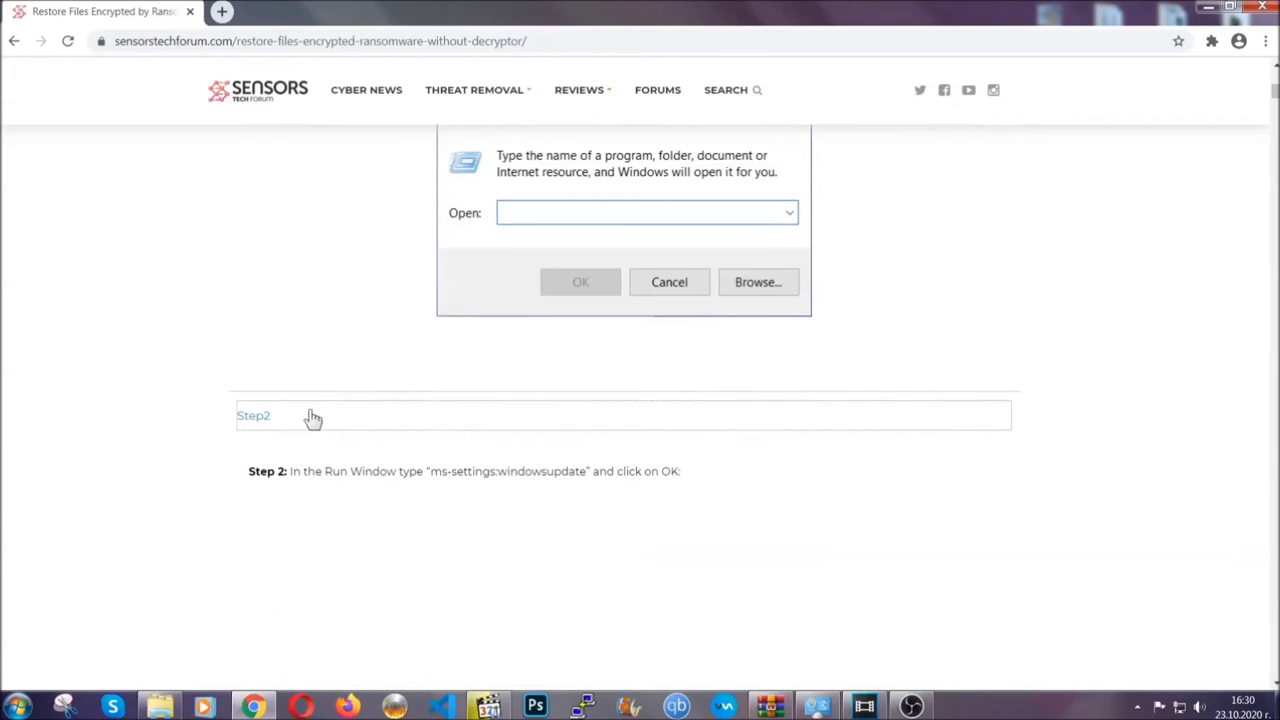
{"action": "scroll", "coordinate": [575, 430], "scroll_direction": "down", "scroll_amount": 3}
{"action": "left_click", "coordinate": [371, 484]}
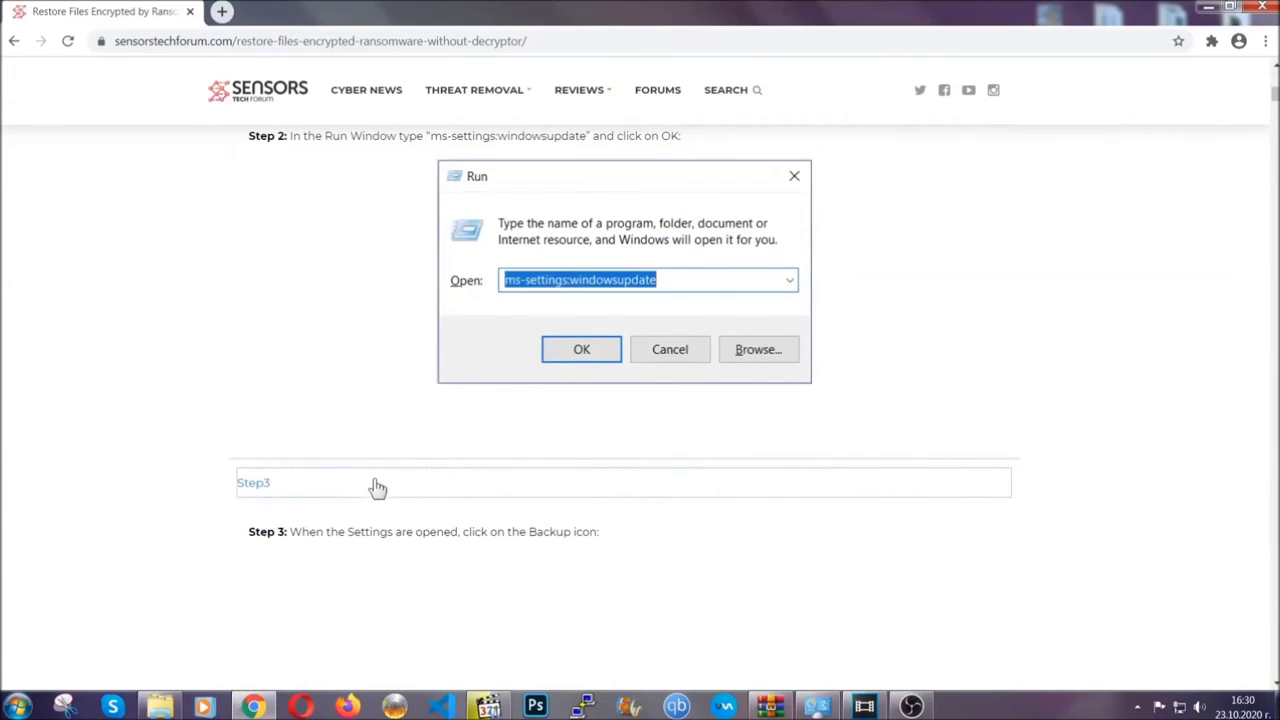
{"action": "scroll", "coordinate": [566, 457], "scroll_direction": "down", "scroll_amount": 3}
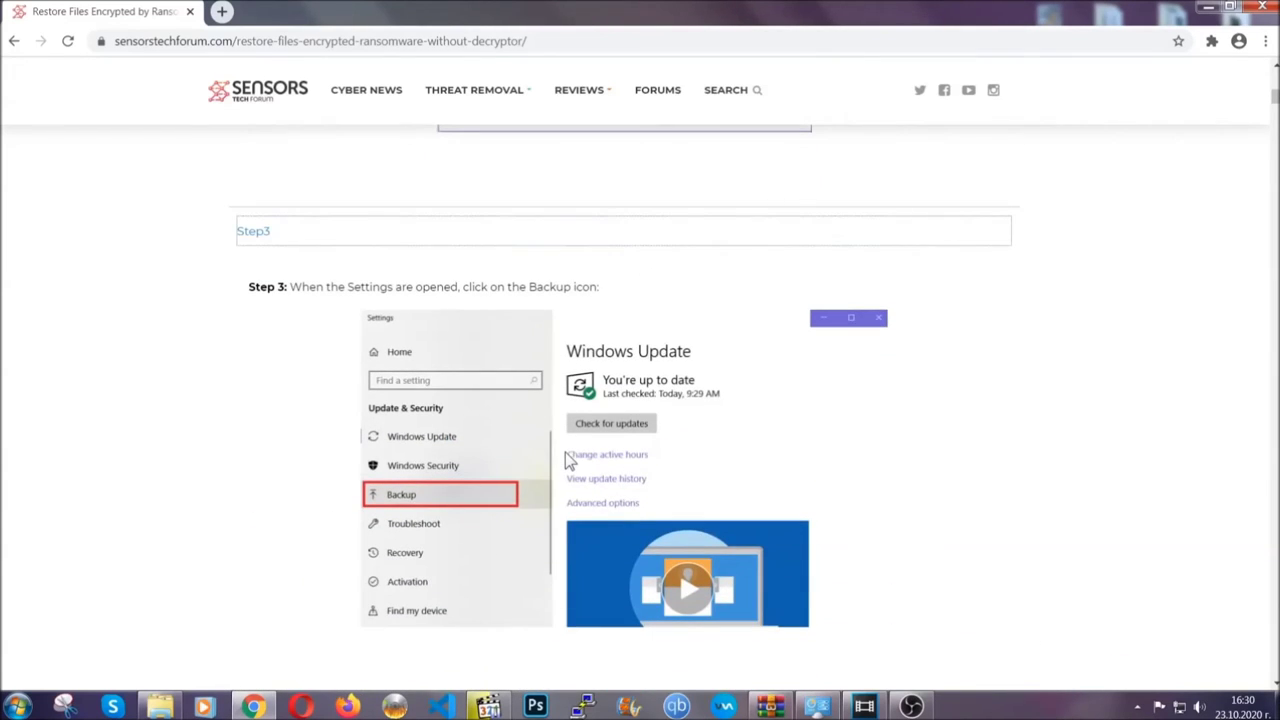
Look over the remaining restore methods down to the article's end, return to its title, and minimize the browser window.
{"action": "scroll", "coordinate": [566, 458], "scroll_direction": "down", "scroll_amount": 2}
{"action": "scroll", "coordinate": [563, 463], "scroll_direction": "down", "scroll_amount": 2}
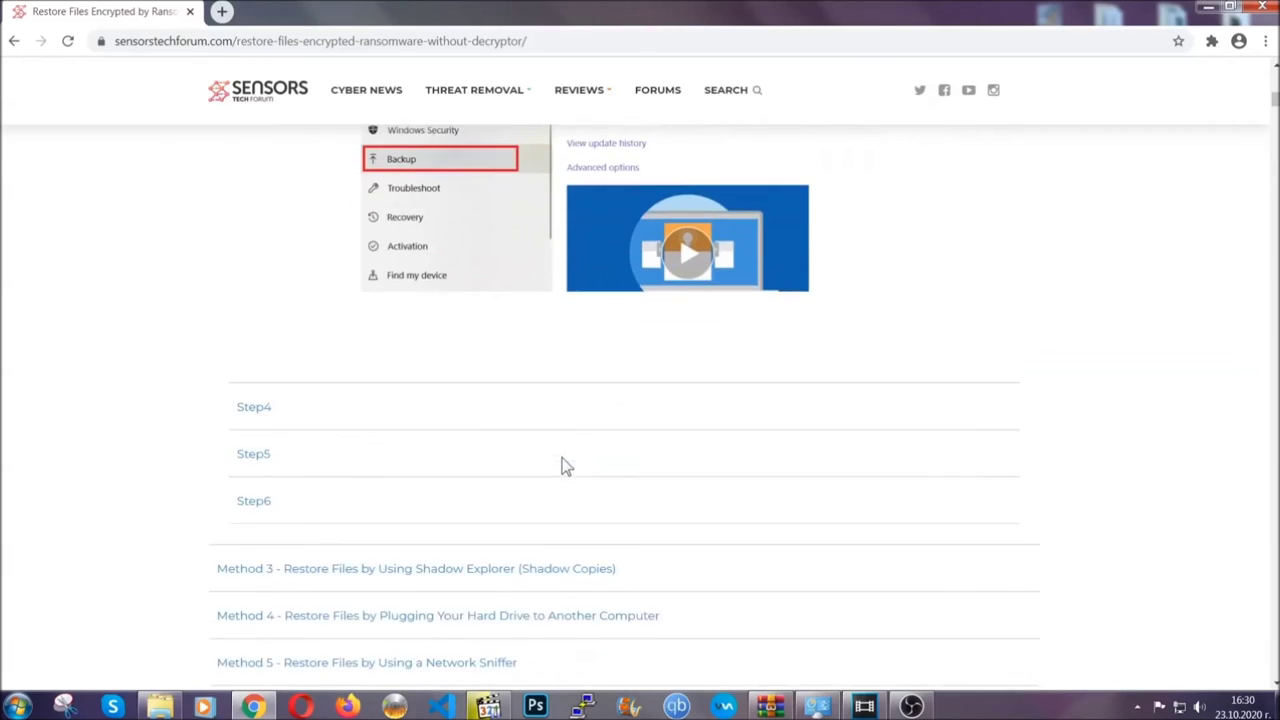
{"action": "scroll", "coordinate": [566, 466], "scroll_direction": "down", "scroll_amount": 5}
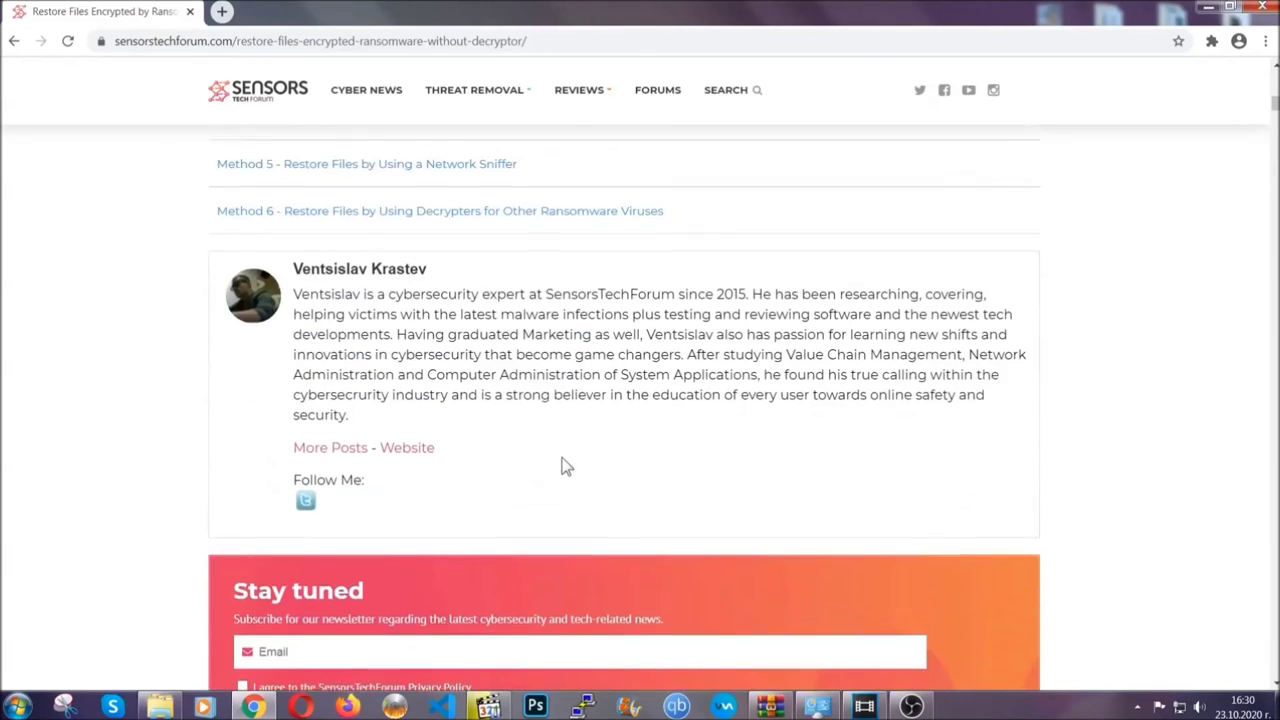
{"action": "scroll", "coordinate": [566, 467], "scroll_direction": "up", "scroll_amount": 20}
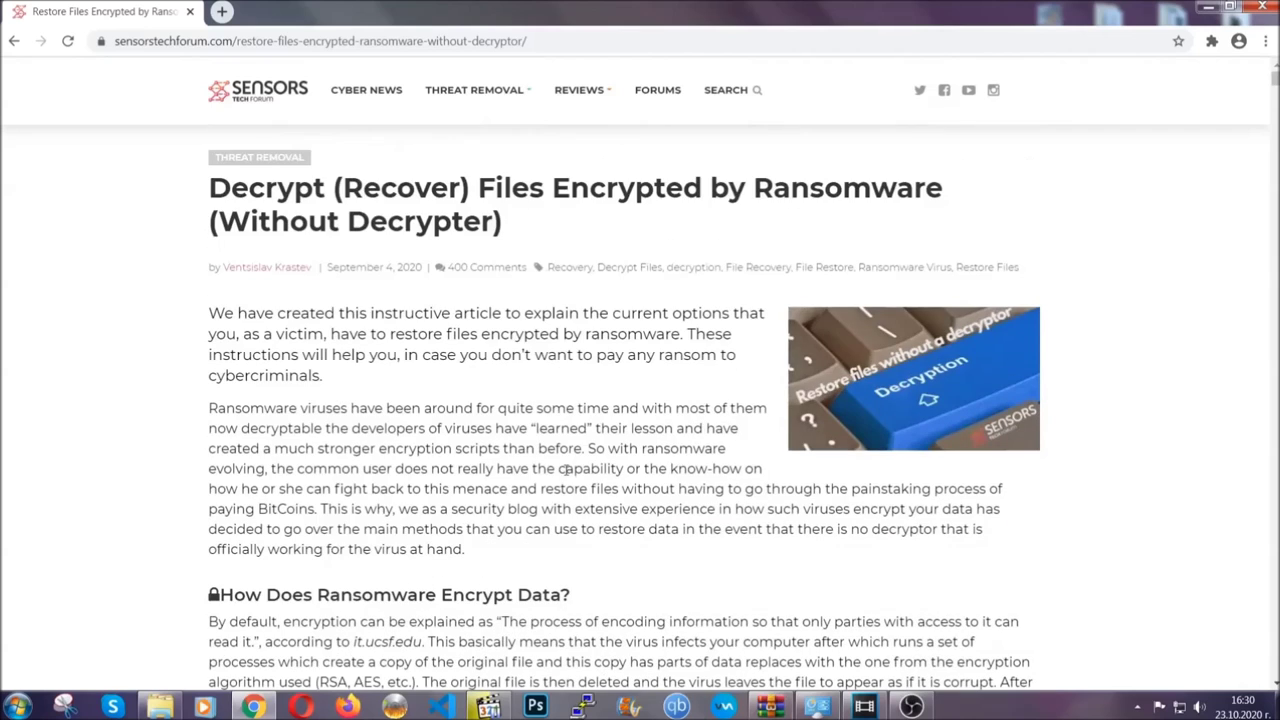
{"action": "left_click", "coordinate": [1205, 8]}
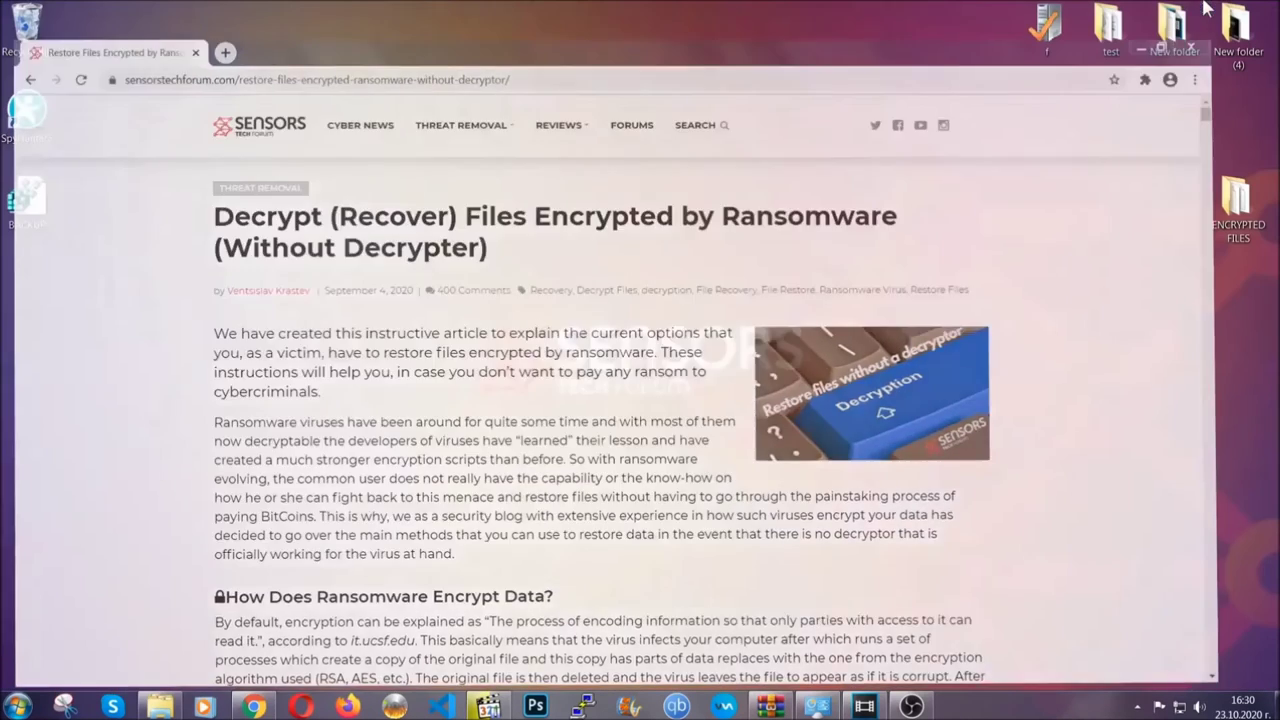